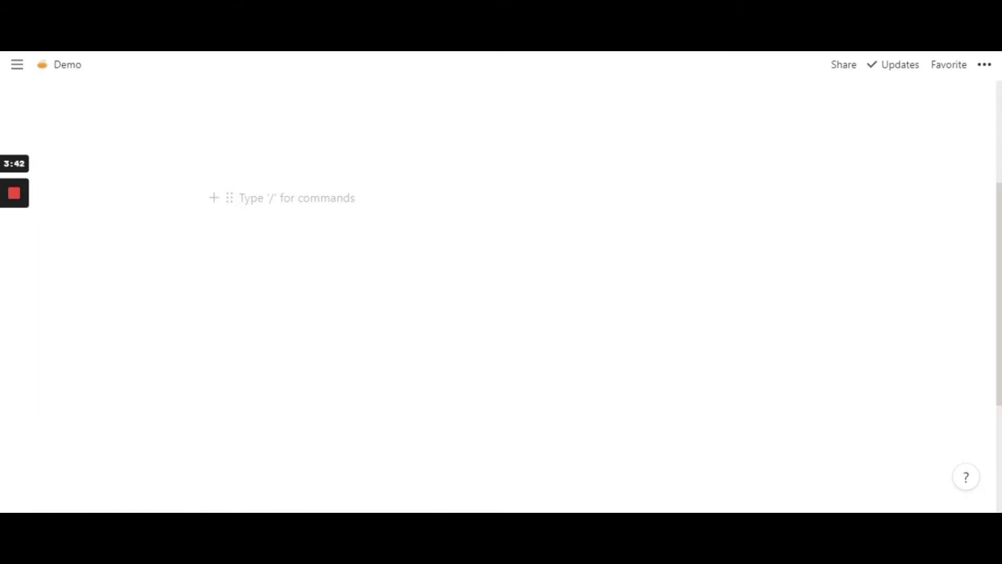
Insert an inline table from the slash menu and title it 'Monthly Expense'
{"action": "type", "text": "/"}
{"action": "key", "text": "Down"}
{"action": "key", "text": "Down"}
{"action": "key", "text": "Down"}
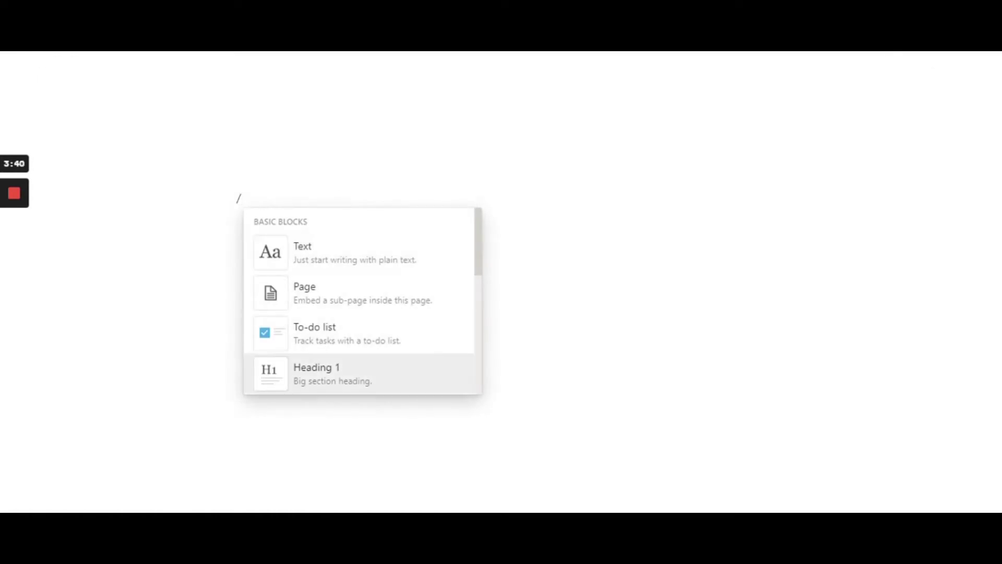
{"action": "key", "text": "Down"}
{"action": "key", "text": "Down"}
{"action": "key", "text": "Down"}
{"action": "key", "text": "Down"}
{"action": "key", "text": "Down"}
{"action": "key", "text": "Down"}
{"action": "key", "text": "Down"}
{"action": "key", "text": "Down"}
{"action": "key", "text": "Down"}
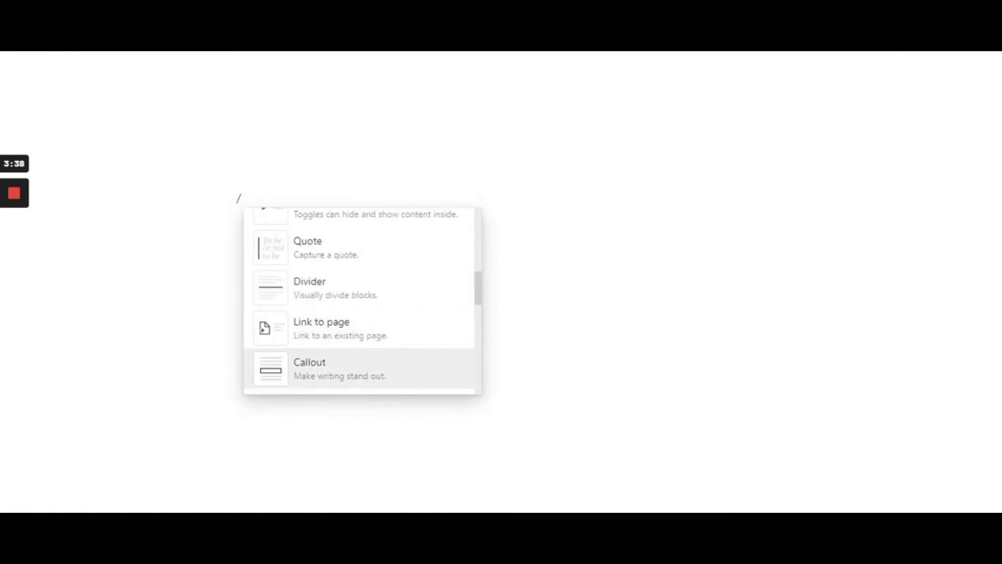
{"action": "key", "text": "Down"}
{"action": "key", "text": "Down"}
{"action": "key", "text": "Down"}
{"action": "key", "text": "Down"}
{"action": "key", "text": "Down"}
{"action": "key", "text": "Down"}
{"action": "key", "text": "Down"}
{"action": "key", "text": "Down"}
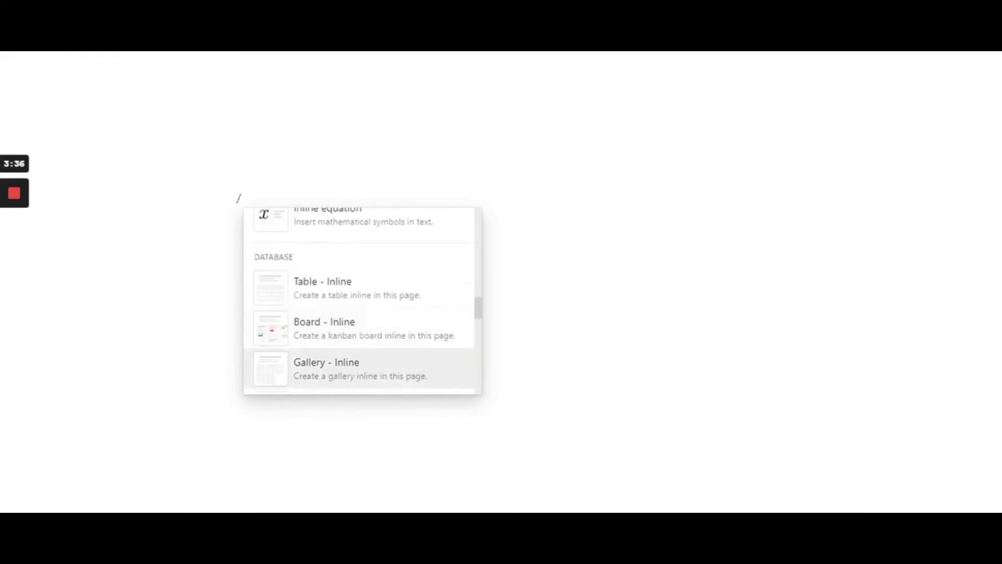
{"action": "key", "text": "Down"}
{"action": "key", "text": "Down"}
{"action": "key", "text": "Down"}
{"action": "key", "text": "Down"}
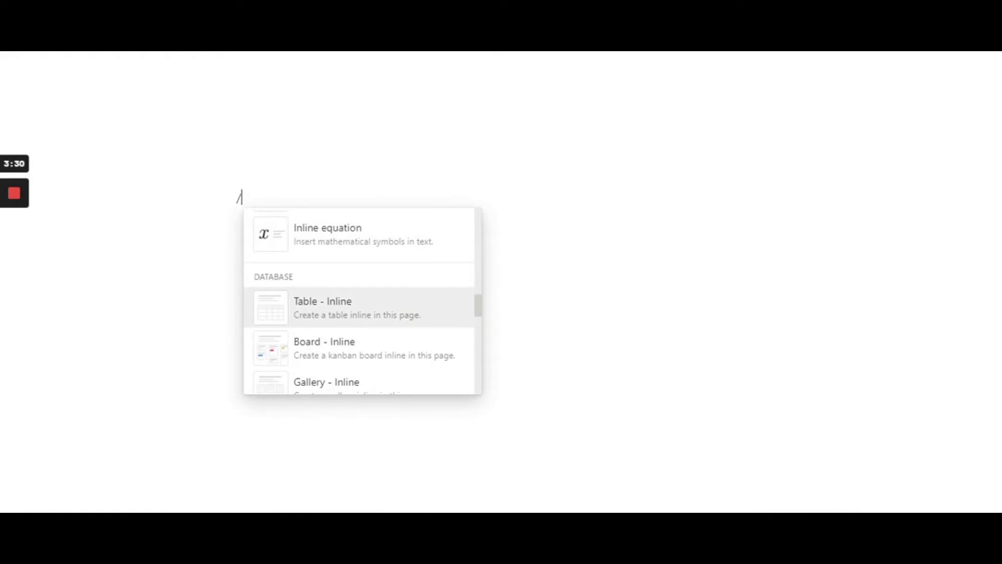
{"action": "key", "text": "Return"}
{"action": "left_click", "coordinate": [286, 208]}
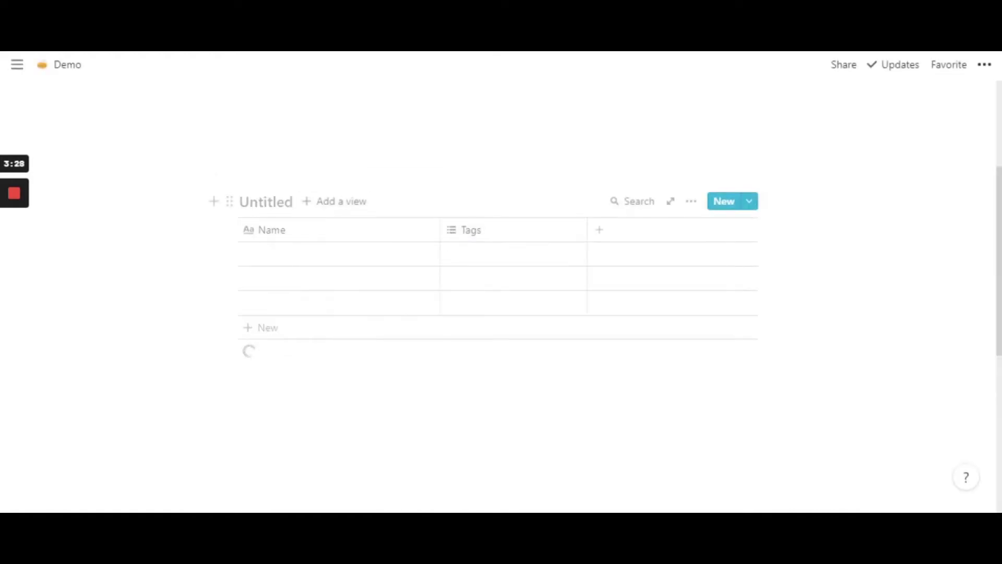
{"action": "type", "text": "Mo"}
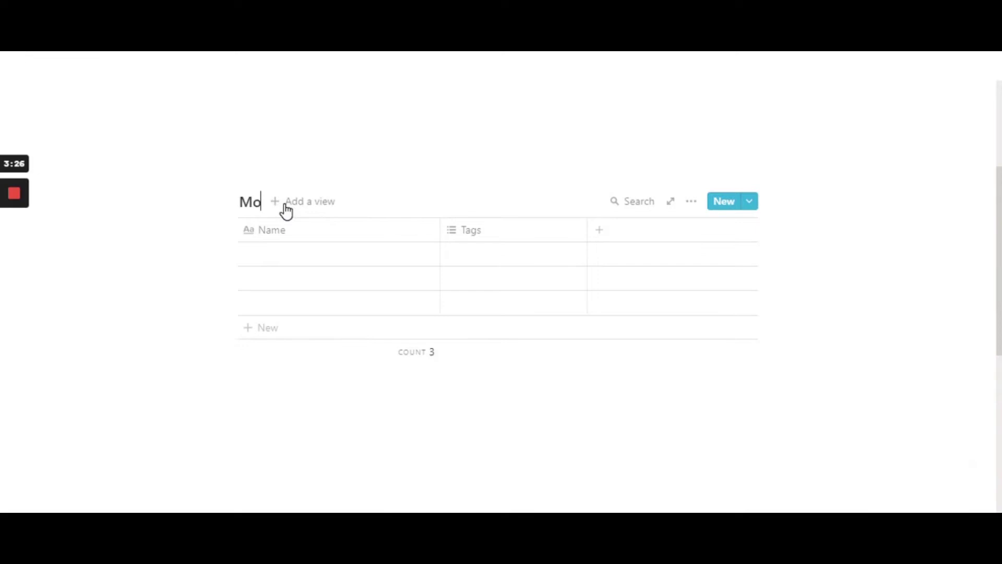
{"action": "type", "text": "nthly "}
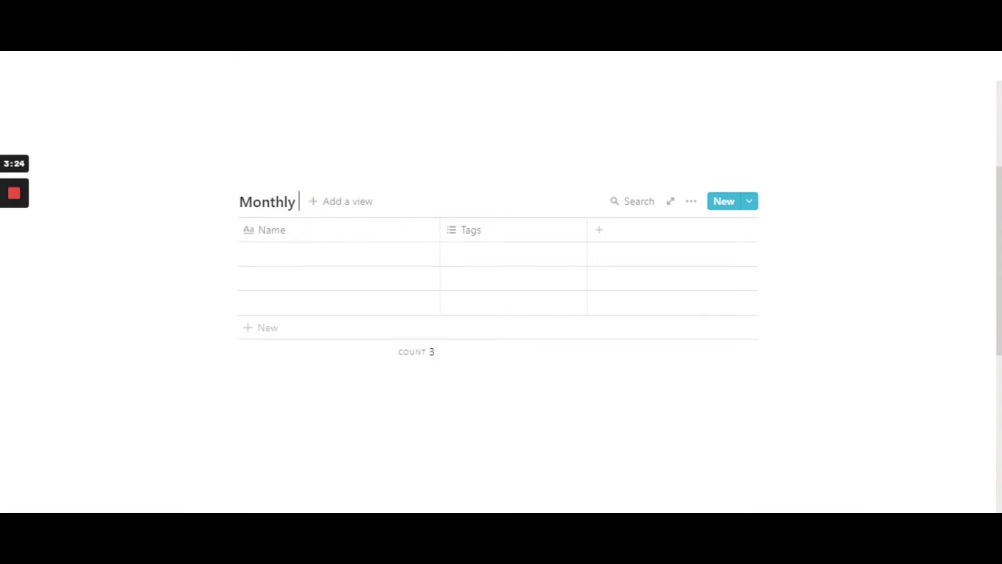
{"action": "type", "text": "Expense"}
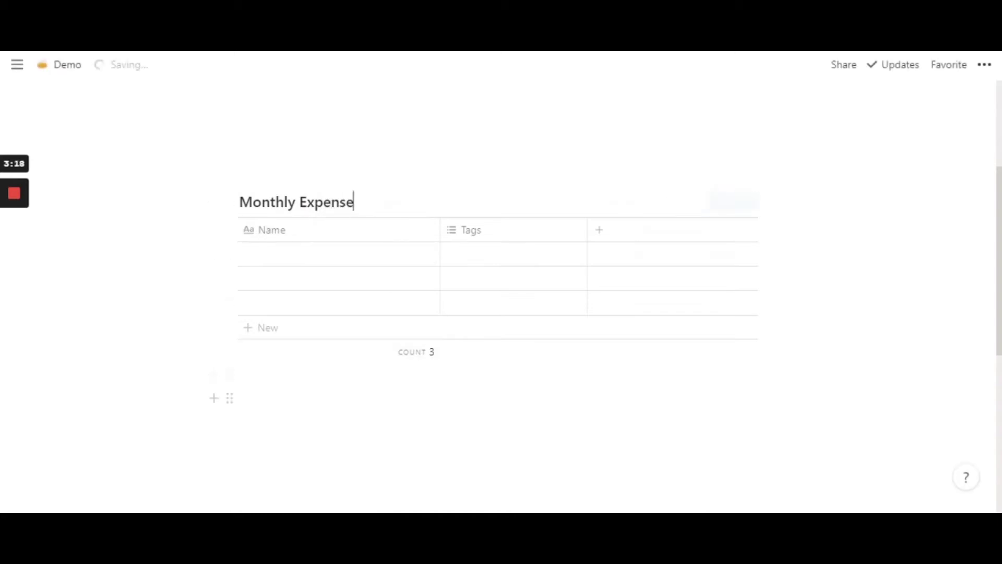
Name the table's three rows Grocery, Water Bill and Clothes
{"action": "left_click", "coordinate": [272, 259]}
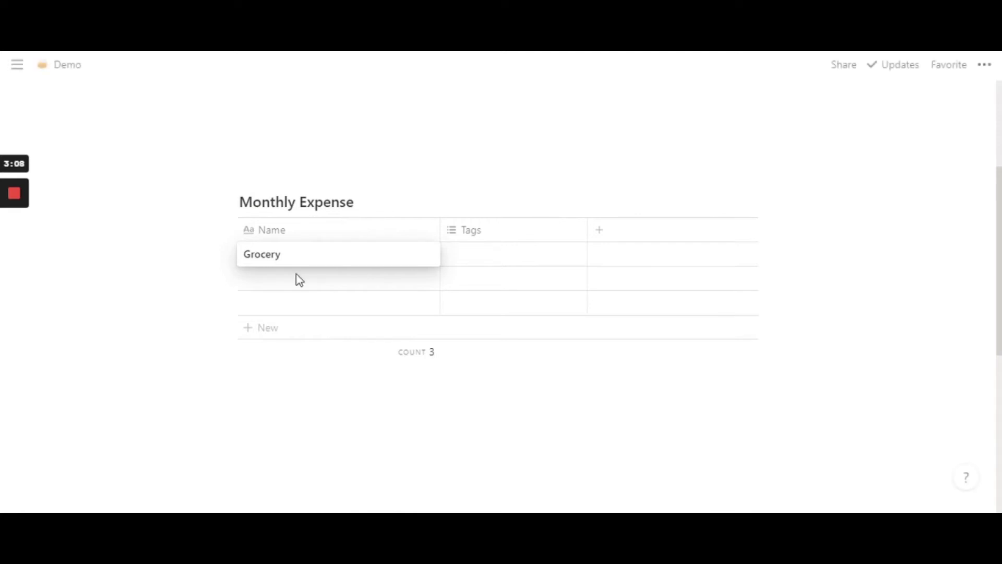
{"action": "key", "text": "Return"}
{"action": "left_click", "coordinate": [337, 279]}
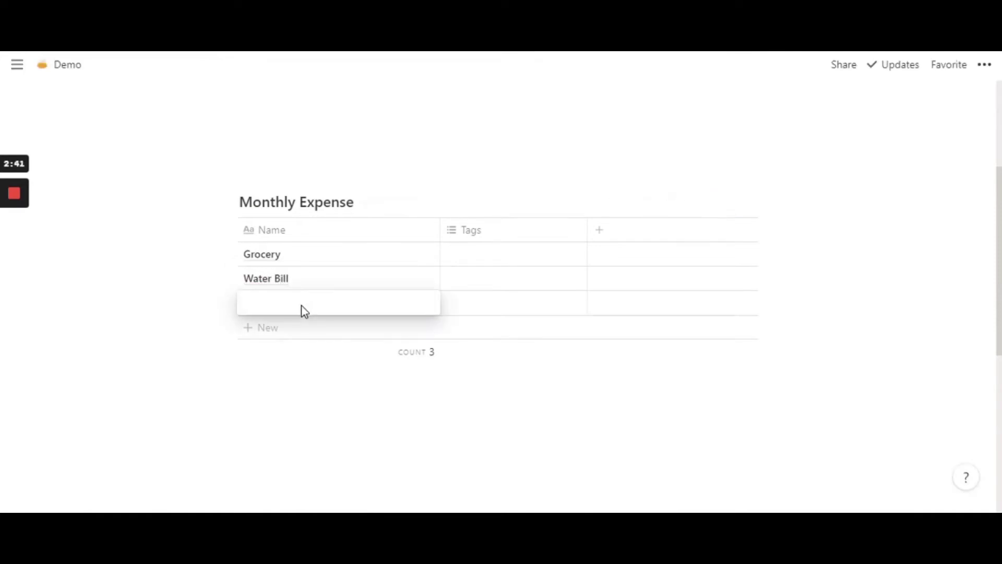
{"action": "type", "text": "Clothes"}
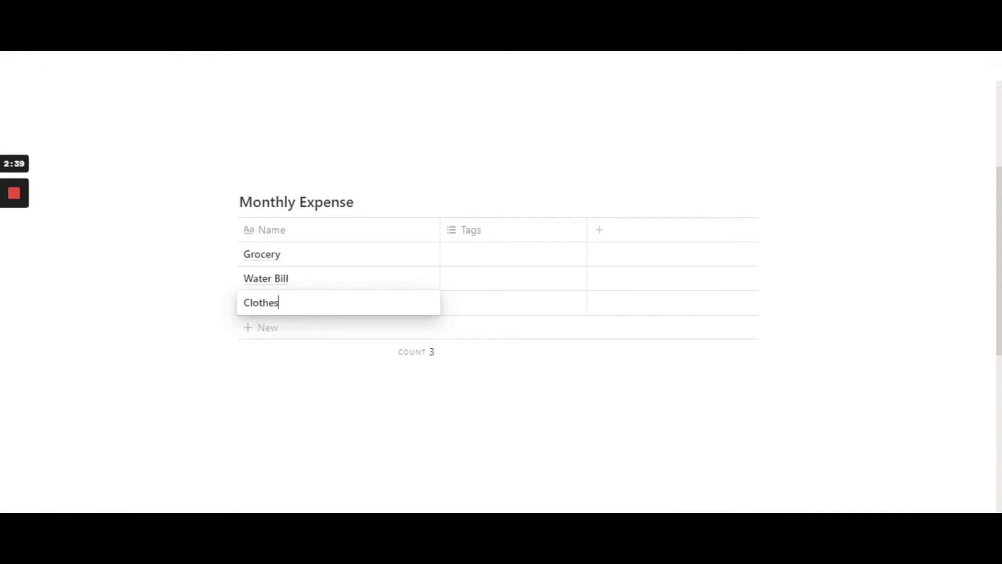
{"action": "key", "text": "Return"}
Change the Tags column's property type to Number
{"action": "left_click", "coordinate": [483, 257]}
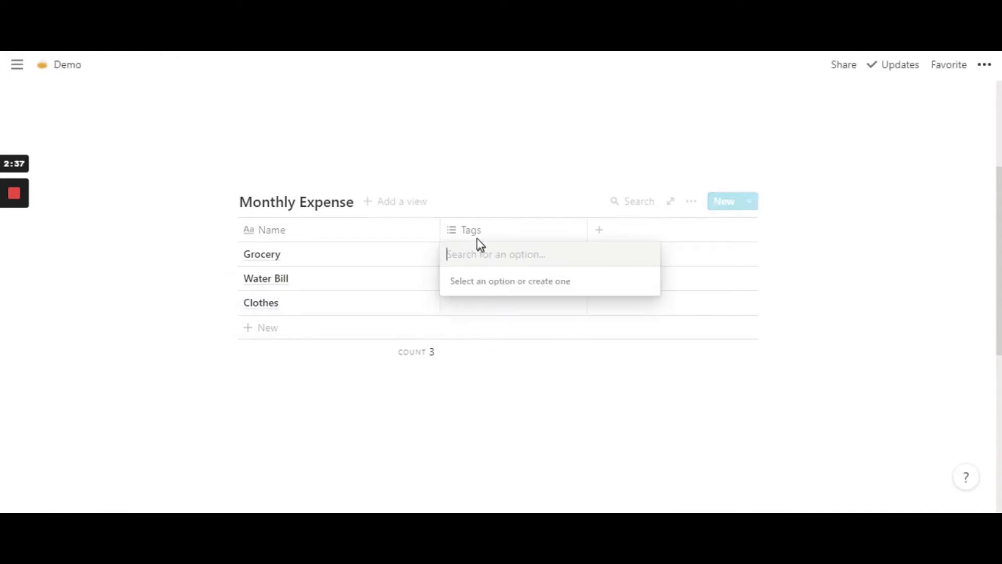
{"action": "key", "text": "Escape"}
{"action": "left_click", "coordinate": [476, 233]}
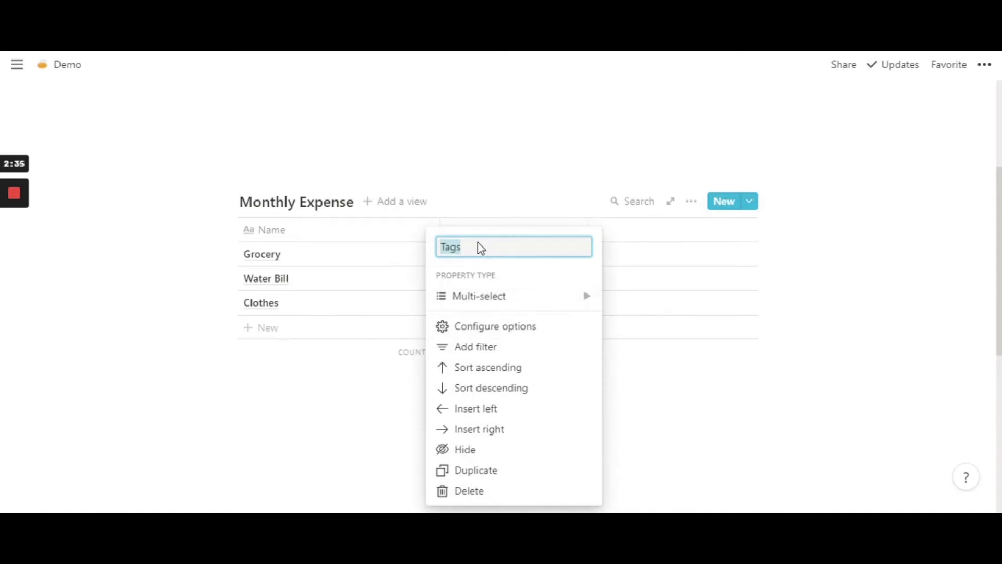
{"action": "left_click", "coordinate": [480, 296]}
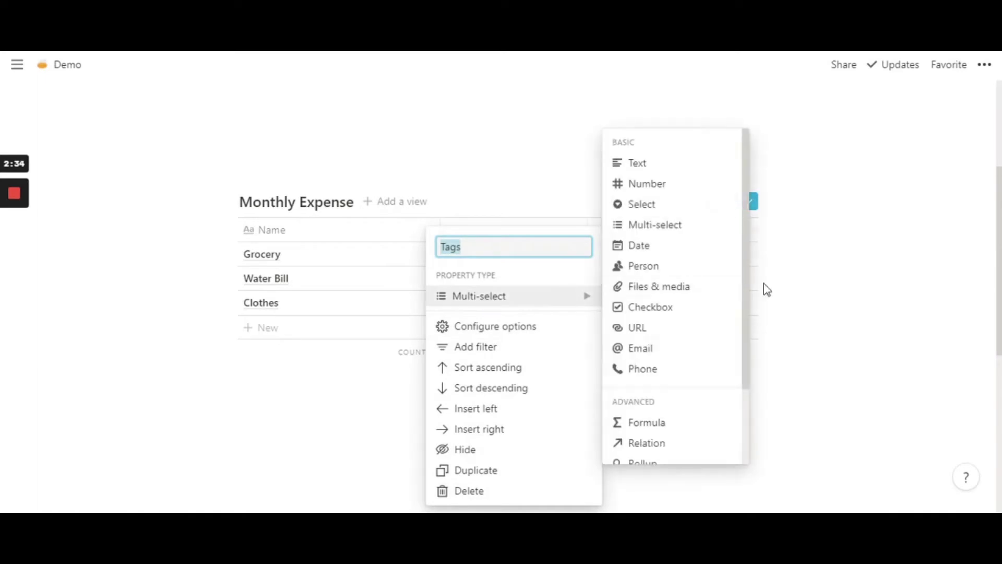
{"action": "left_click", "coordinate": [660, 198]}
Rename the column to Cost and show its Sum below the table
{"action": "left_click", "coordinate": [541, 235]}
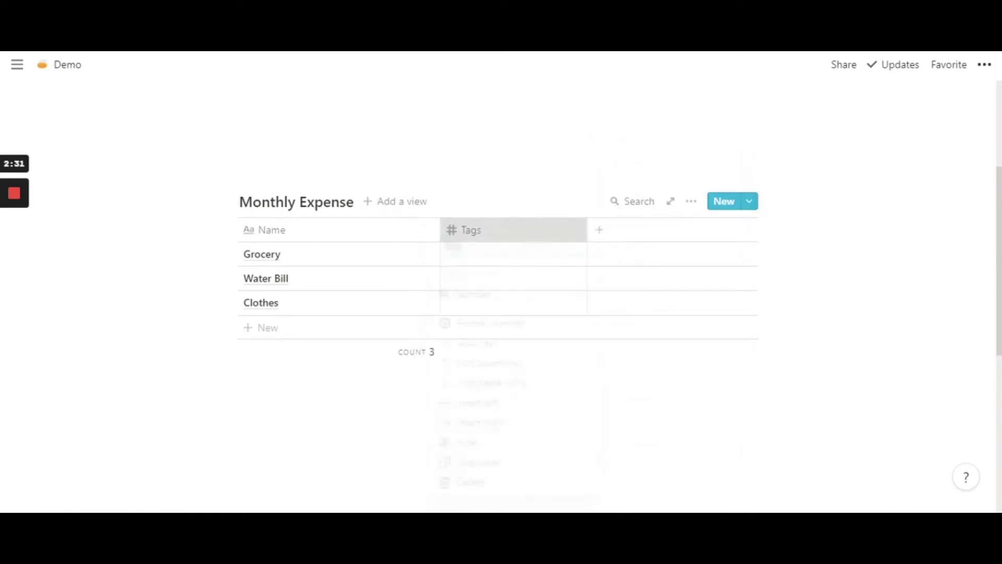
{"action": "type", "text": "Cost"}
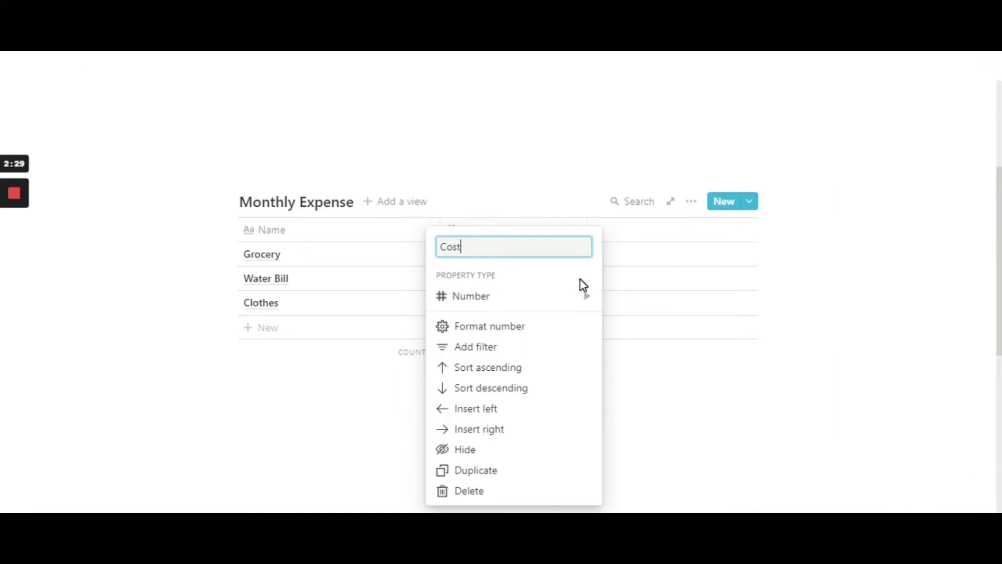
{"action": "left_click", "coordinate": [549, 182]}
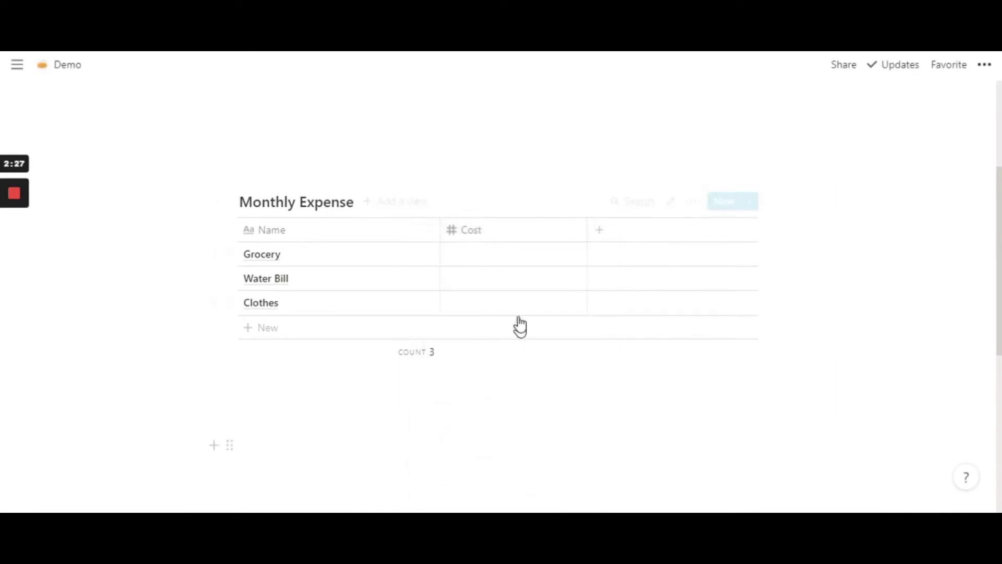
{"action": "left_click", "coordinate": [561, 351]}
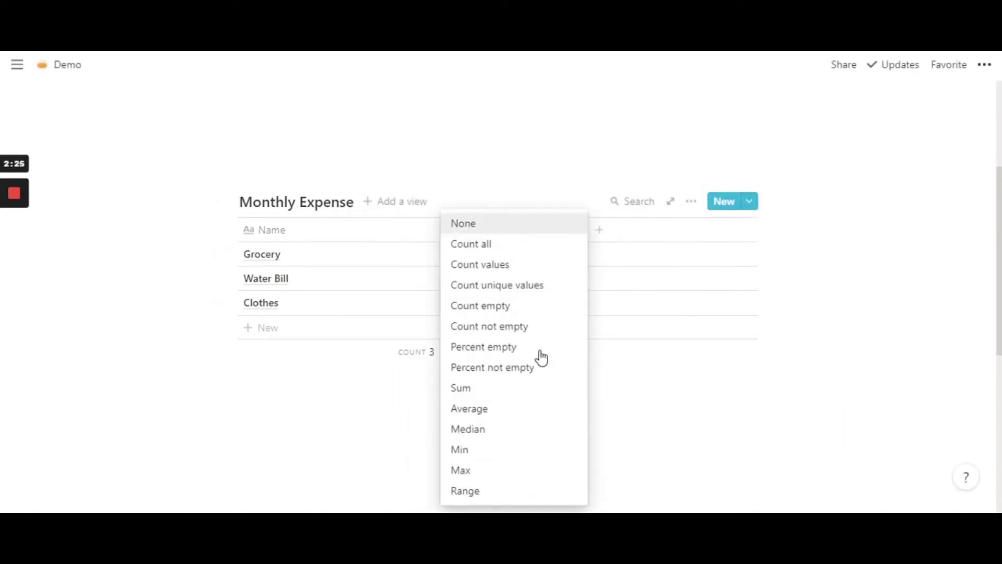
{"action": "left_click", "coordinate": [500, 391]}
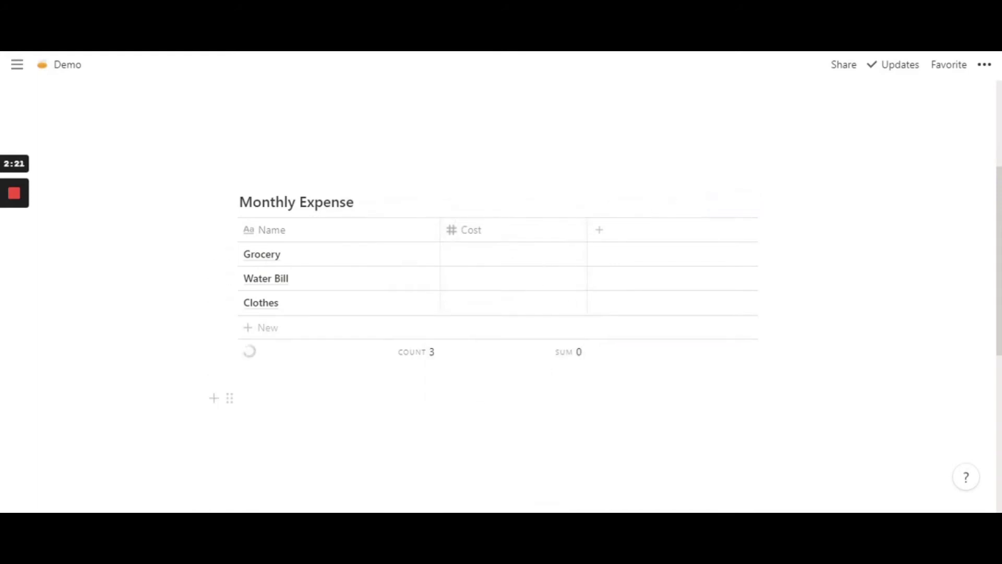
Create an empty block just below the Monthly Expense table
{"action": "left_click", "coordinate": [292, 398]}
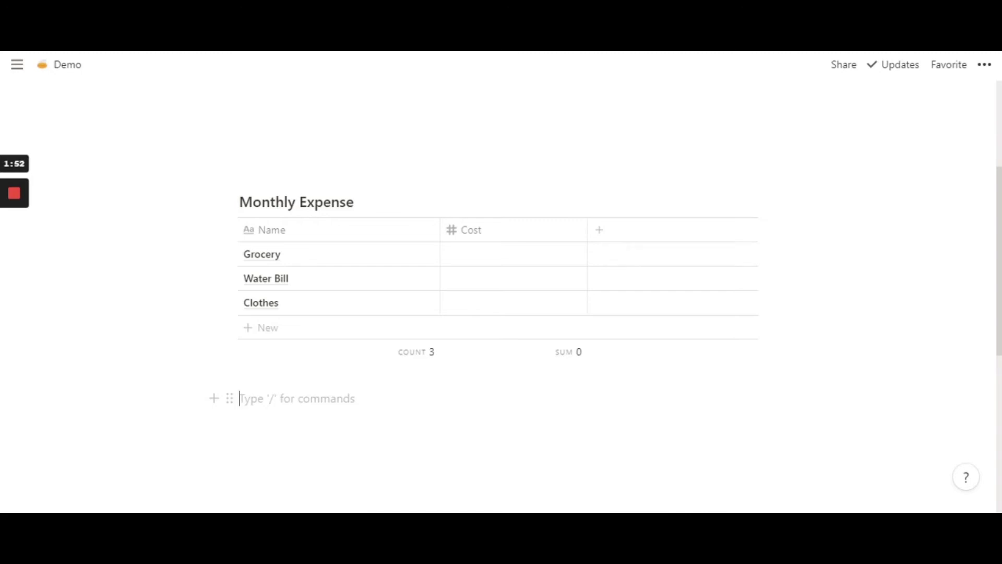
Insert a Template button block from the slash menu below the table
{"action": "type", "text": "/"}
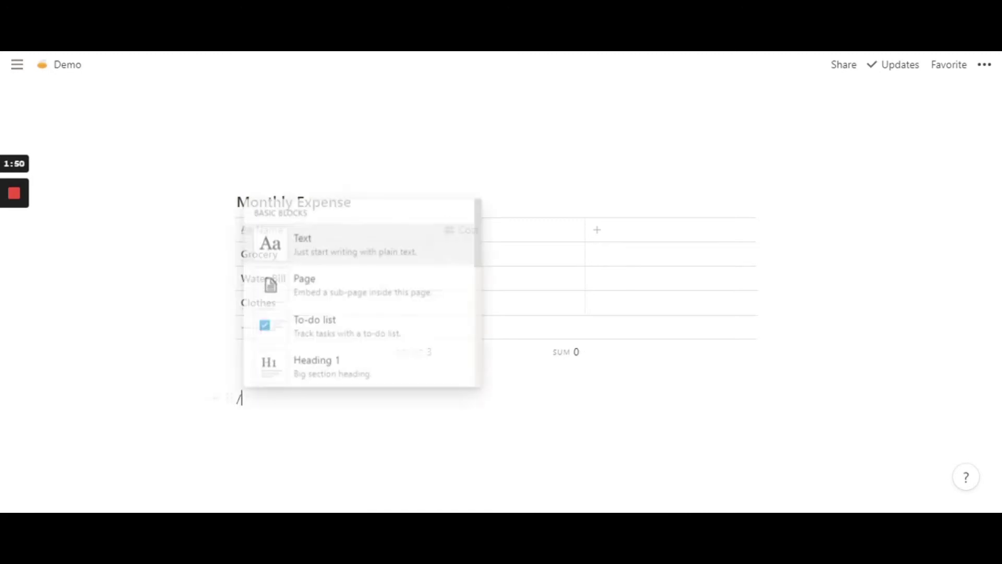
{"action": "scroll", "coordinate": [342, 313], "scroll_direction": "down", "scroll_amount": 15}
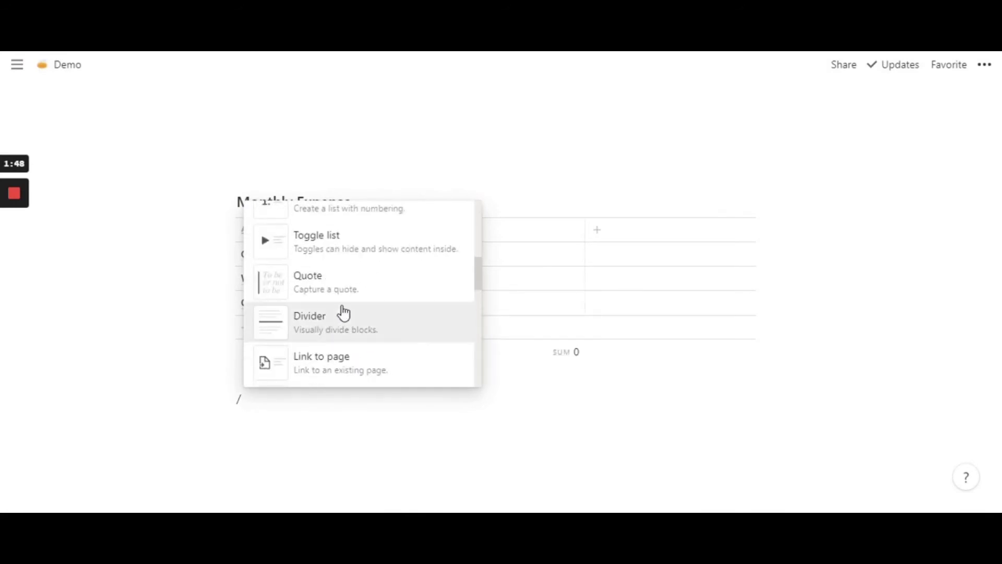
{"action": "scroll", "coordinate": [346, 313], "scroll_direction": "down", "scroll_amount": 5}
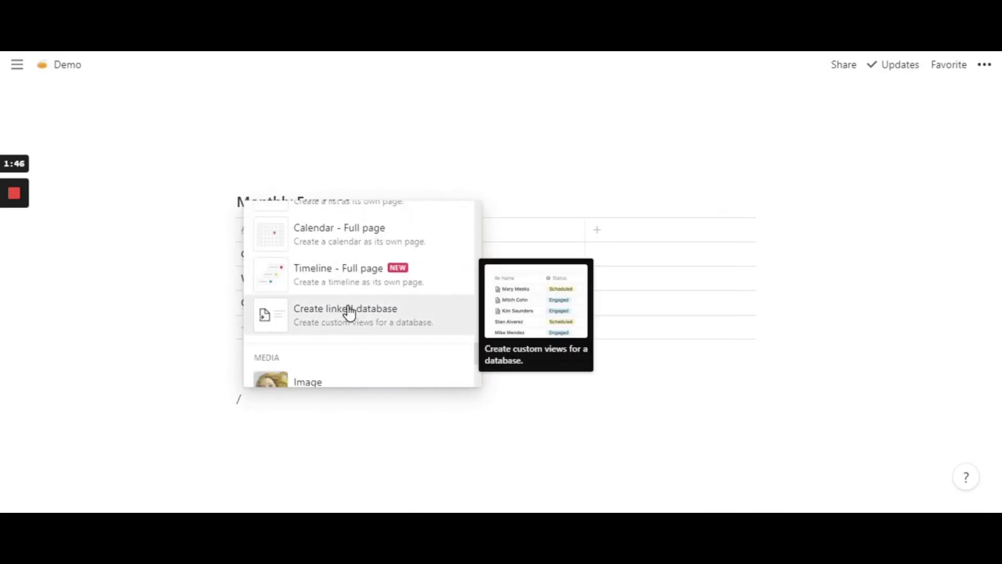
{"action": "scroll", "coordinate": [355, 302], "scroll_direction": "down", "scroll_amount": 4}
{"action": "scroll", "coordinate": [364, 289], "scroll_direction": "down", "scroll_amount": 10}
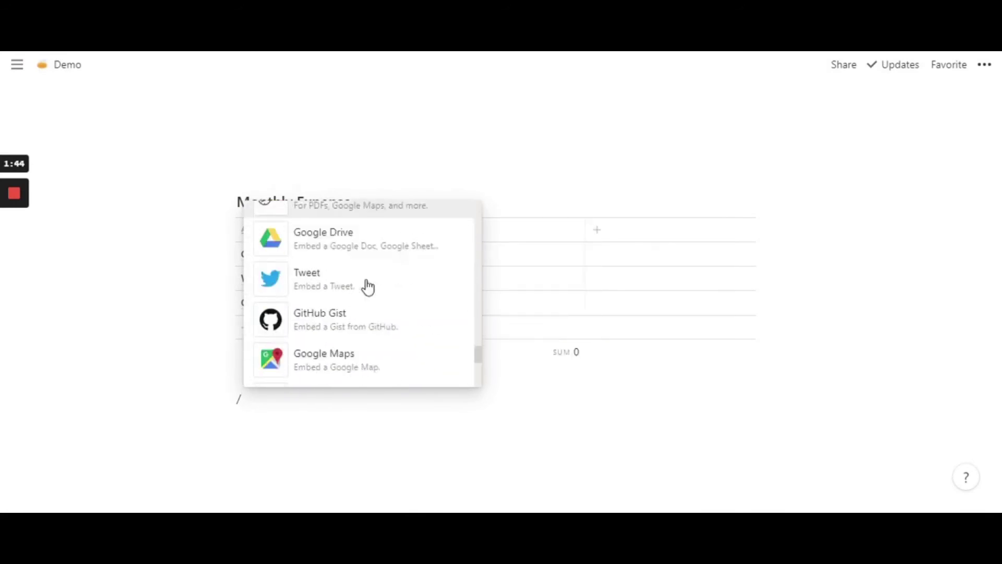
{"action": "scroll", "coordinate": [367, 286], "scroll_direction": "down", "scroll_amount": 6}
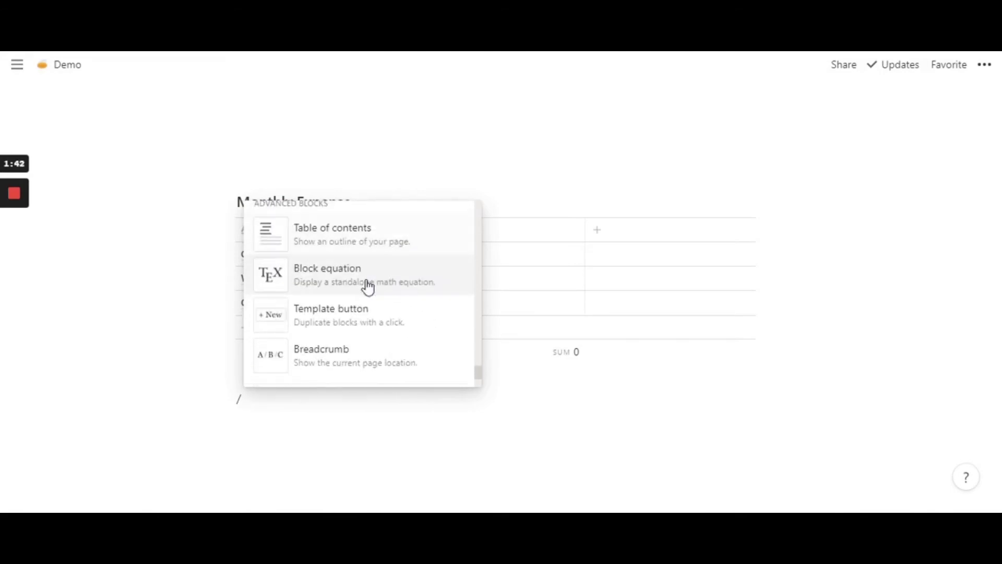
{"action": "scroll", "coordinate": [369, 315], "scroll_direction": "up", "scroll_amount": 2}
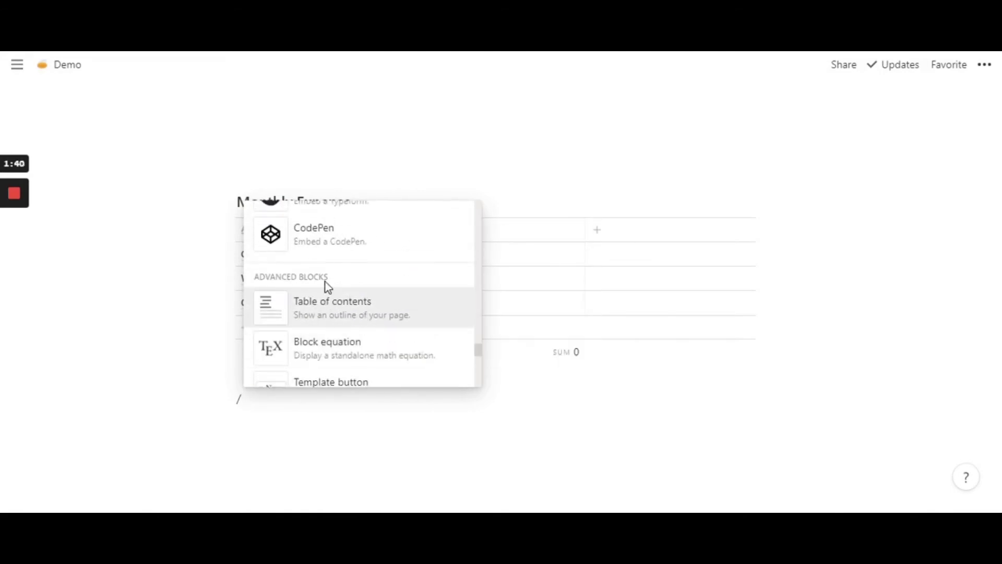
{"action": "scroll", "coordinate": [340, 291], "scroll_direction": "down", "scroll_amount": 2}
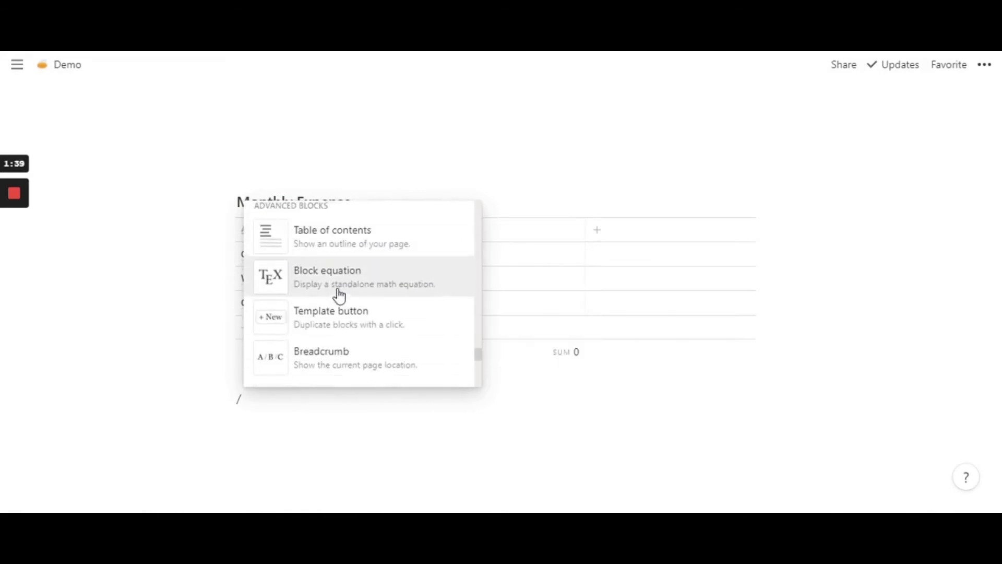
{"action": "left_click", "coordinate": [358, 322]}
{"action": "scroll", "coordinate": [422, 316], "scroll_direction": "down", "scroll_amount": 5}
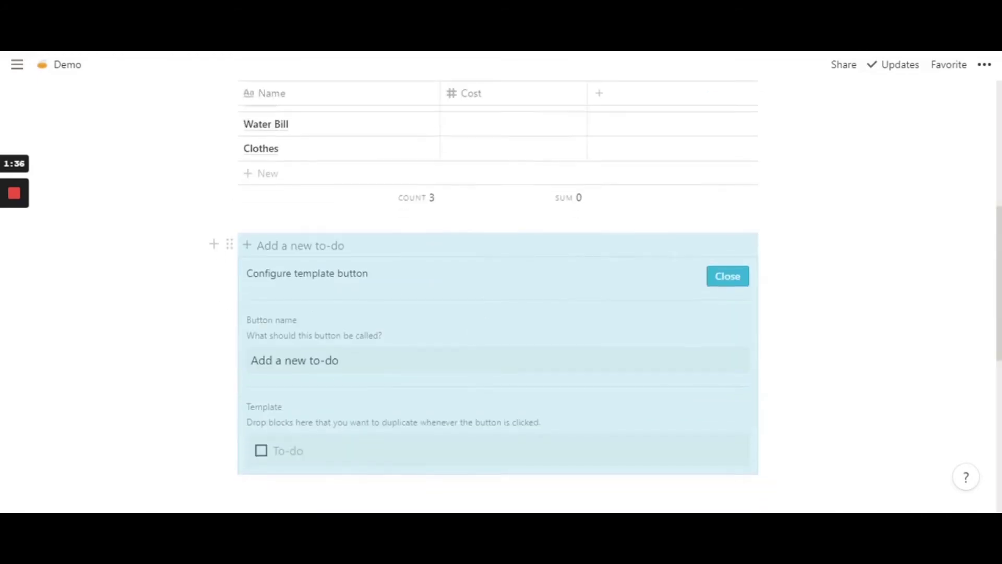
{"action": "scroll", "coordinate": [498, 293], "scroll_direction": "down", "scroll_amount": 3}
{"action": "left_click", "coordinate": [240, 371]}
Rename the button to 'Add a new Monthly Expense' and clear its default to-do block
{"action": "scroll", "coordinate": [498, 292], "scroll_direction": "up", "scroll_amount": 2}
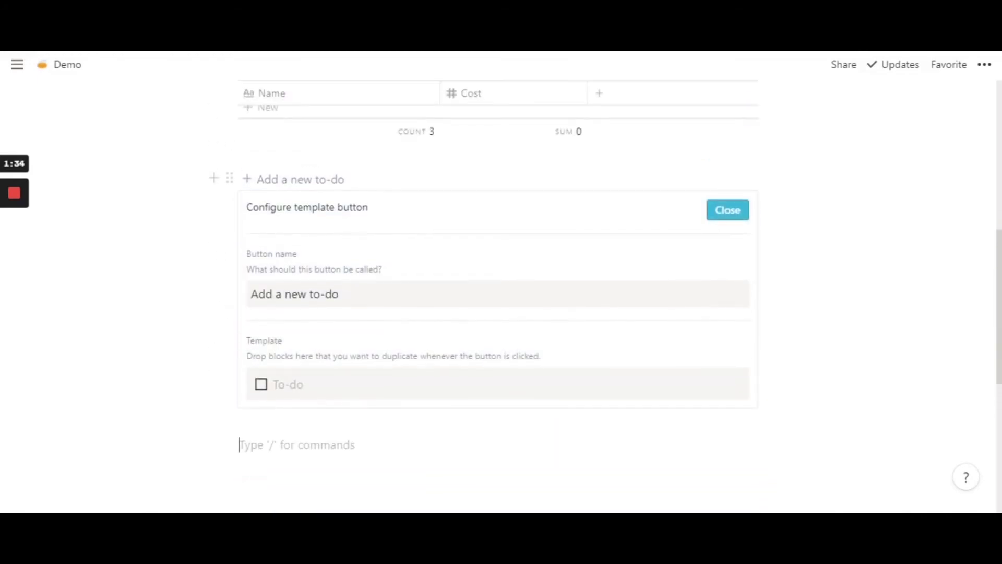
{"action": "left_click", "coordinate": [339, 293]}
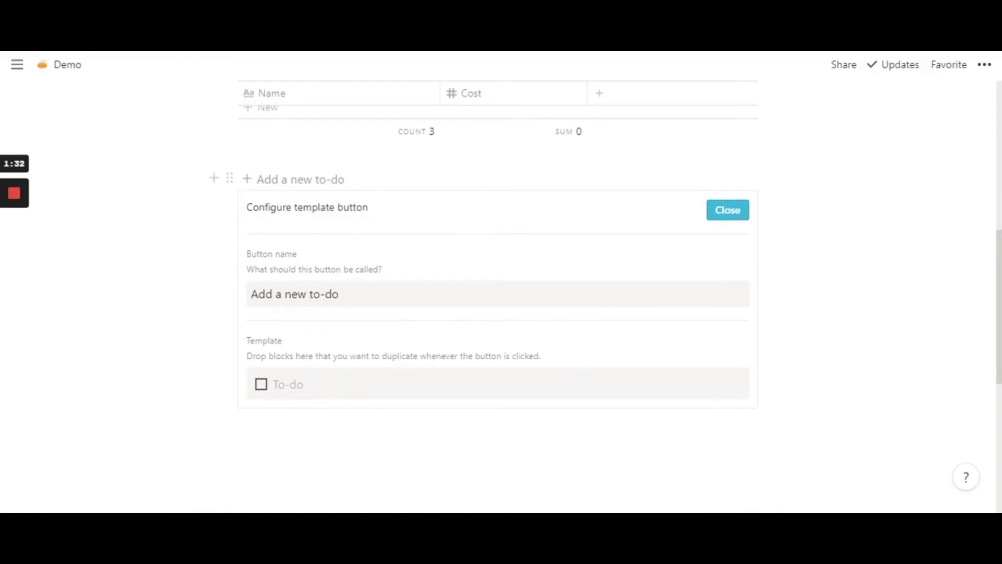
{"action": "key", "text": "BackSpace"}
{"action": "key", "text": "BackSpace"}
{"action": "key", "text": "BackSpace"}
{"action": "key", "text": "BackSpace"}
{"action": "key", "text": "BackSpace"}
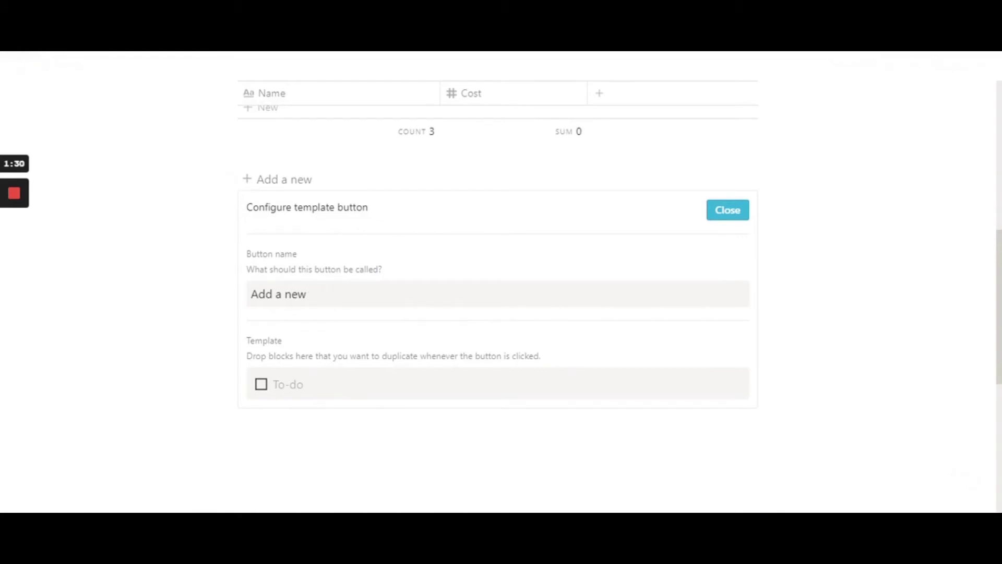
{"action": "type", "text": "Monthly "}
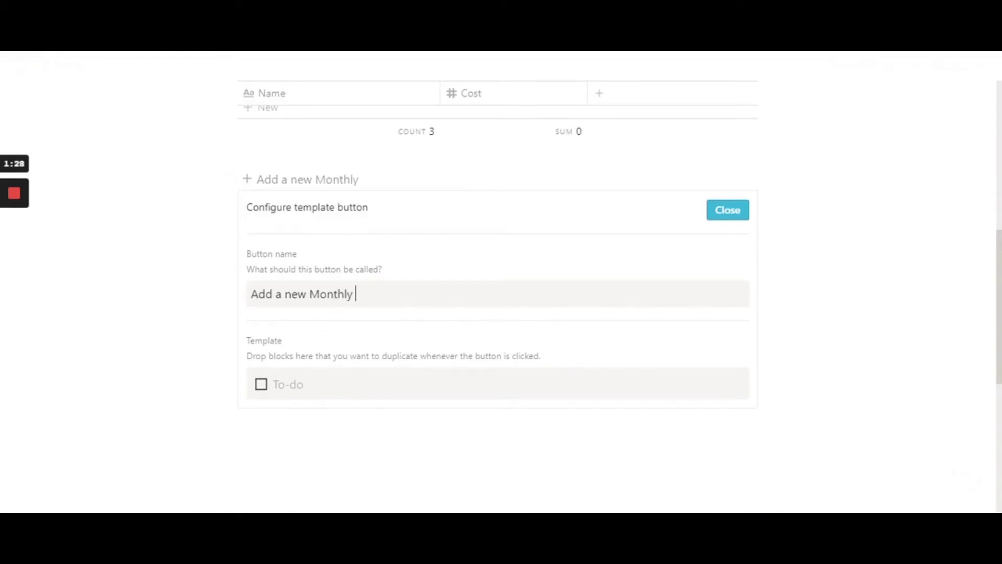
{"action": "type", "text": "Expense"}
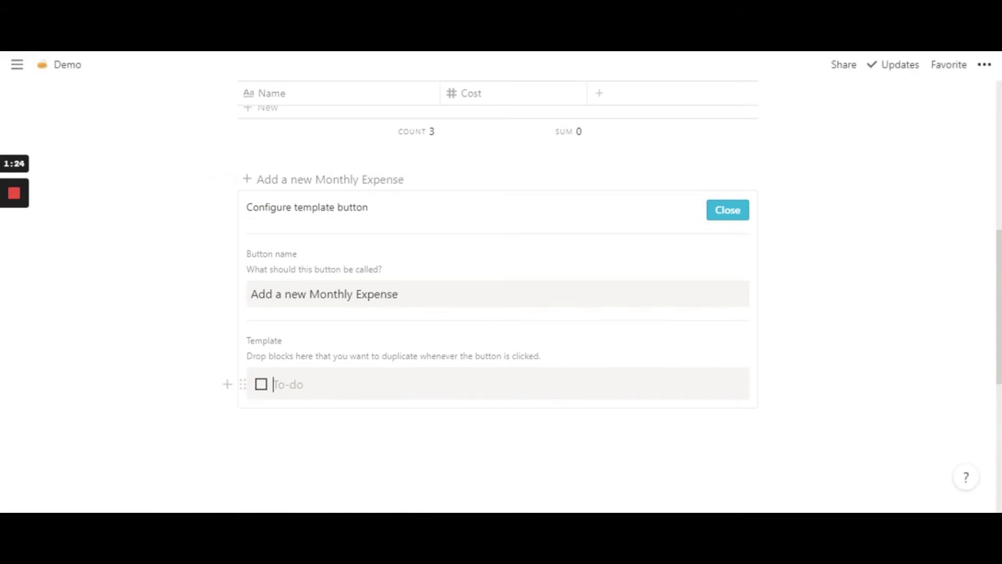
{"action": "left_click", "coordinate": [287, 384]}
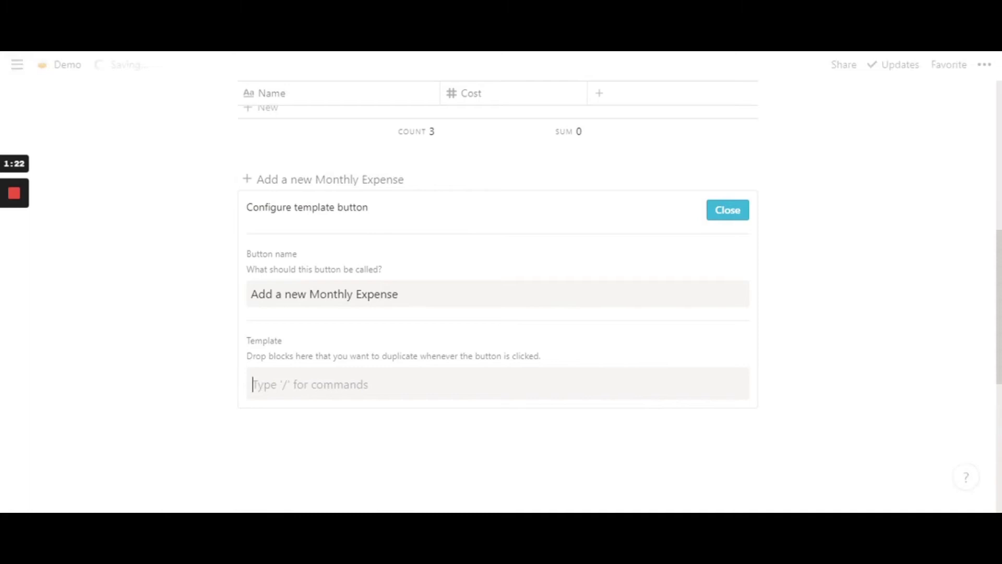
Drag the Monthly Expense table into the template button's Template area
{"action": "scroll", "coordinate": [496, 313], "scroll_direction": "up", "scroll_amount": 3}
{"action": "scroll", "coordinate": [291, 291], "scroll_direction": "up", "scroll_amount": 4}
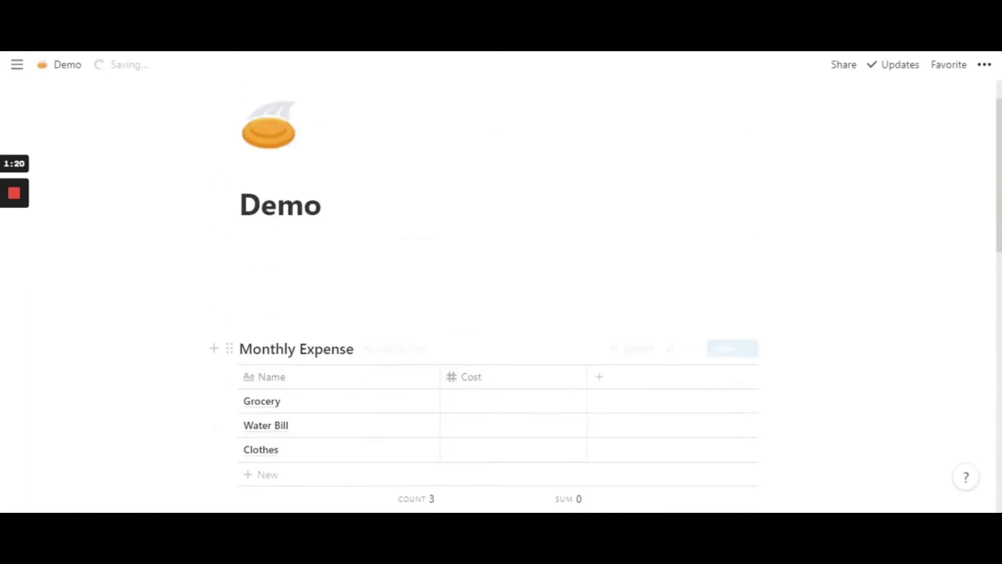
{"action": "scroll", "coordinate": [291, 291], "scroll_direction": "down", "scroll_amount": 4}
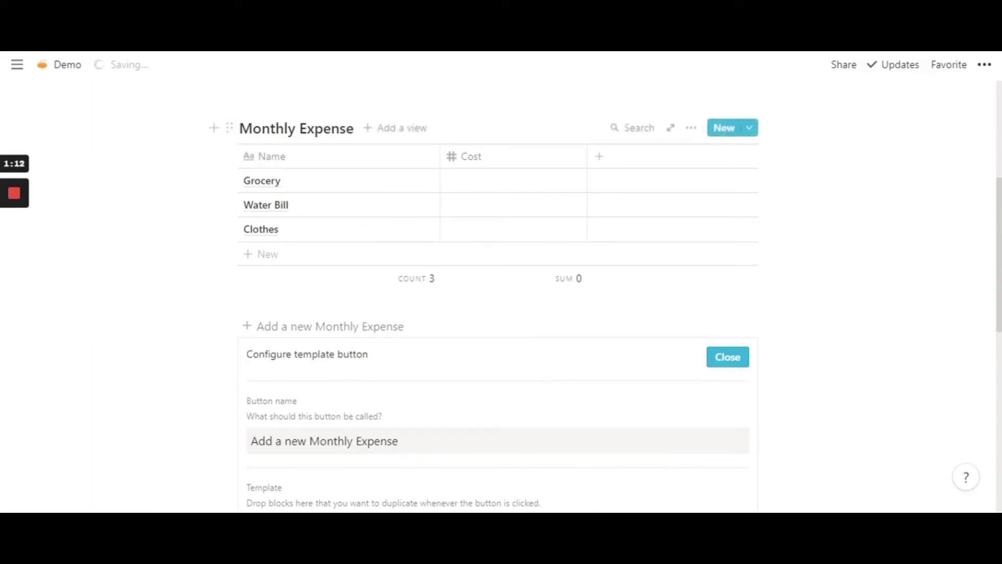
{"action": "left_click_drag", "start_coordinate": [229, 127], "coordinate": [277, 236]}
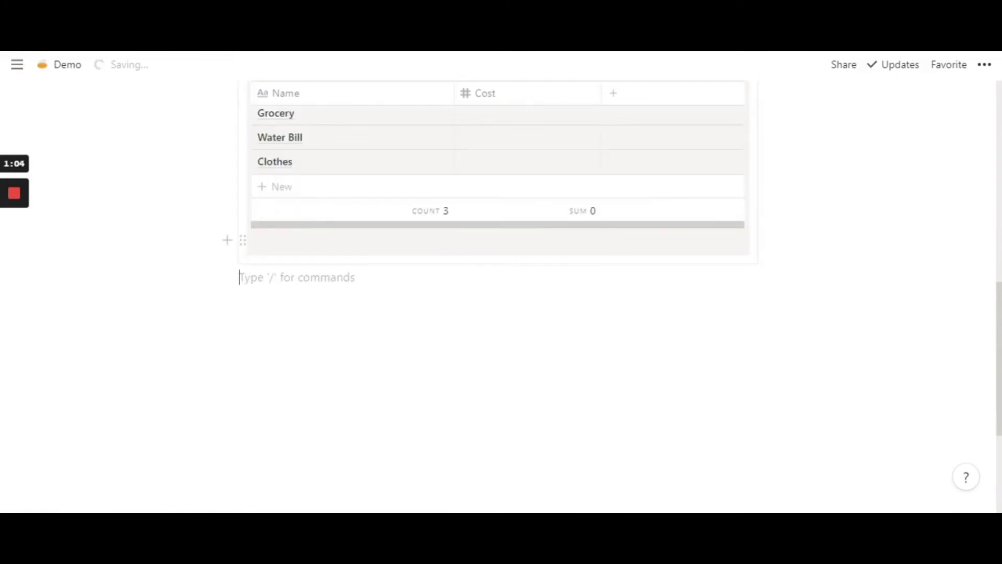
{"action": "left_click", "coordinate": [313, 240]}
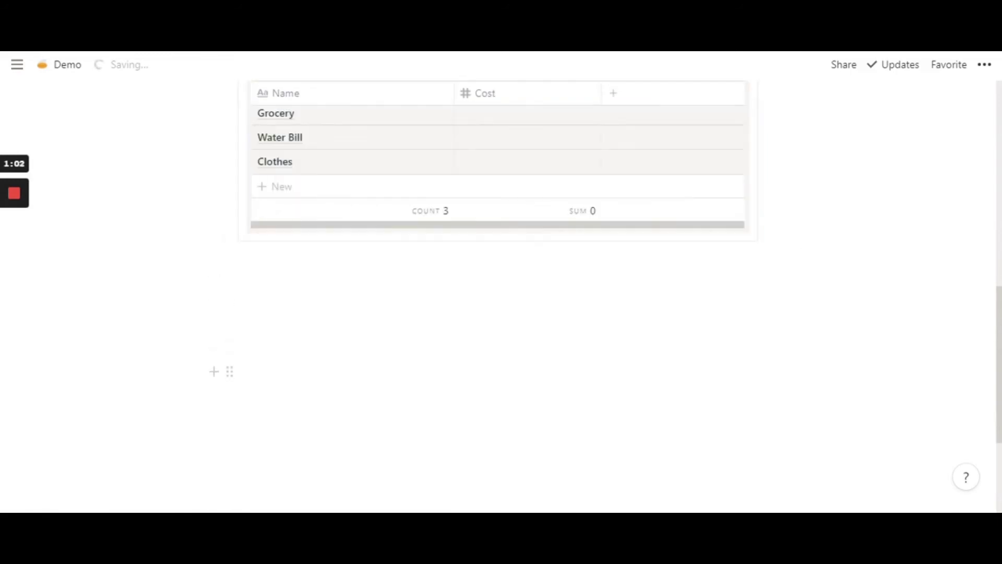
{"action": "scroll", "coordinate": [454, 390], "scroll_direction": "up", "scroll_amount": 3}
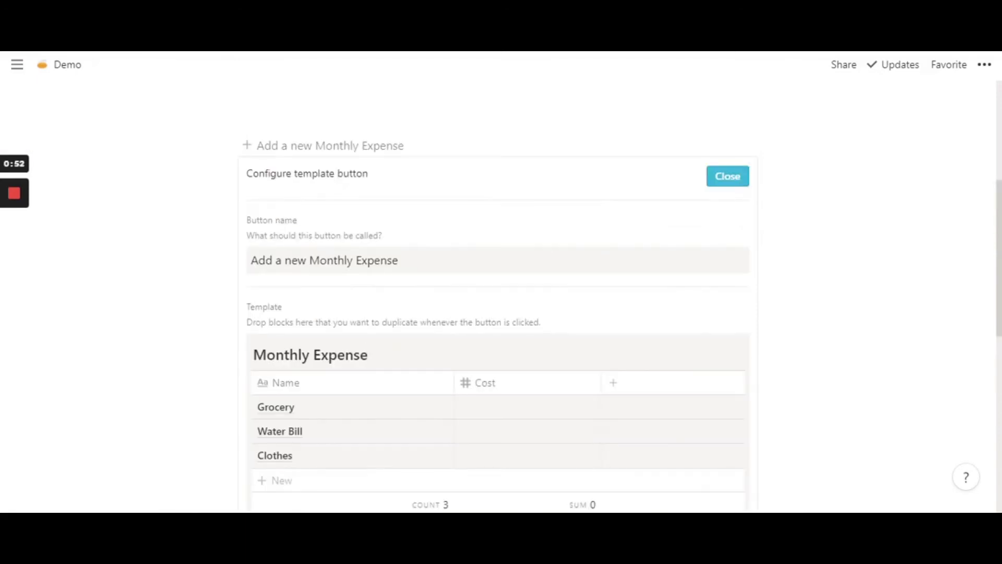
Close the template button settings, then use the button to add a fresh Monthly Expense table
{"action": "left_click", "coordinate": [728, 180]}
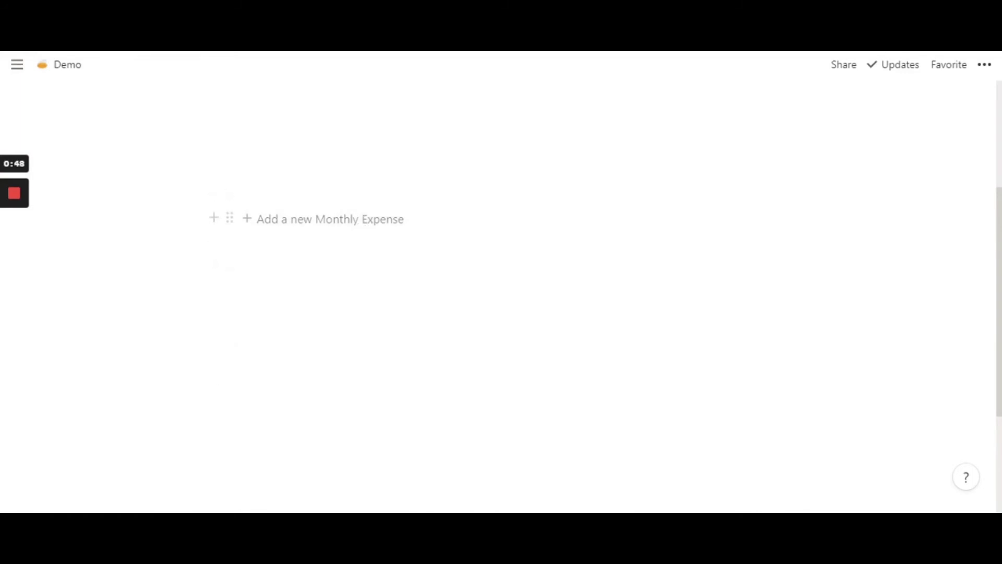
{"action": "left_click", "coordinate": [726, 219]}
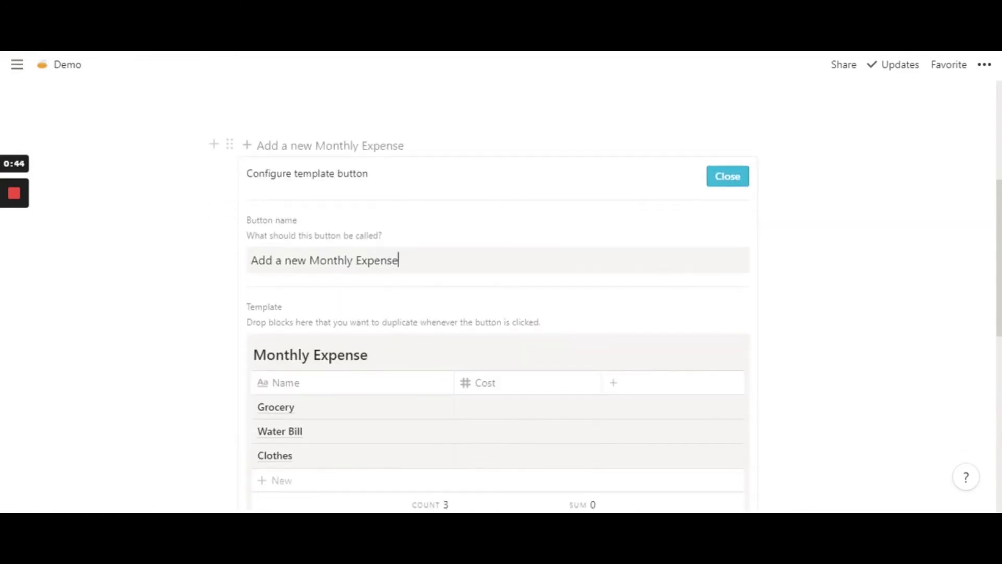
{"action": "left_click", "coordinate": [731, 180]}
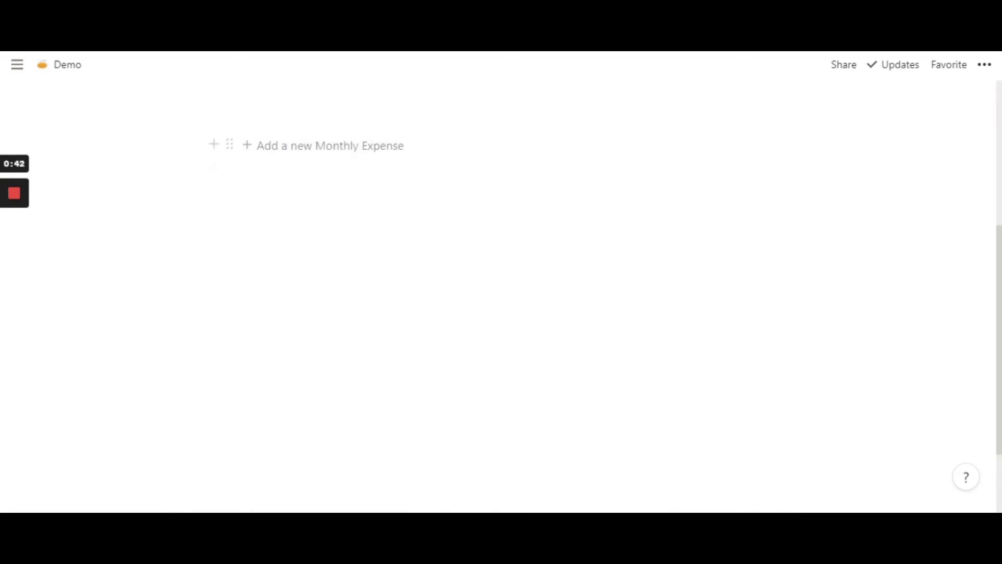
{"action": "left_click", "coordinate": [386, 149]}
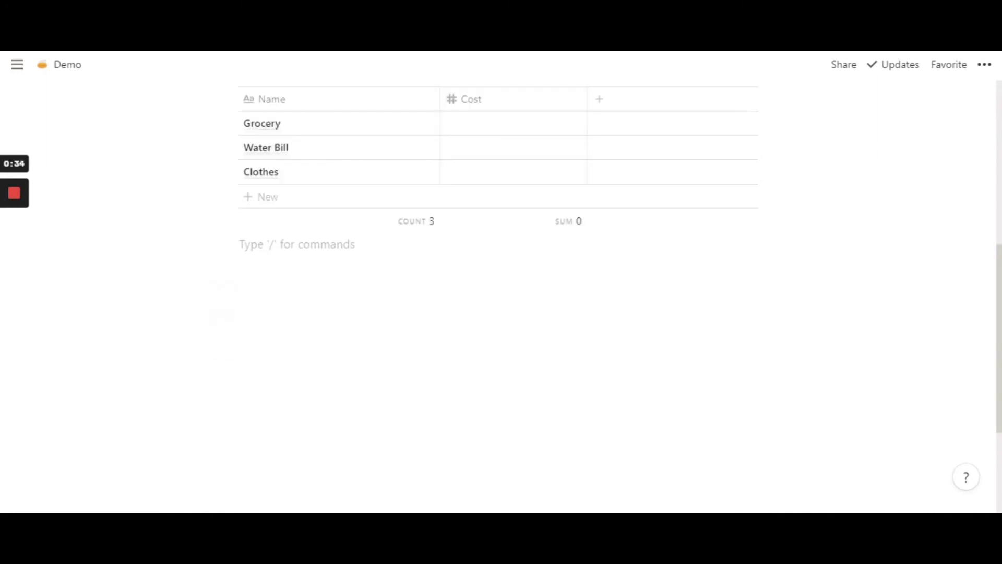
Insert a blue-background toggle with /toggle and drag the Monthly Expense table into it
{"action": "scroll", "coordinate": [498, 261], "scroll_direction": "up", "scroll_amount": 2}
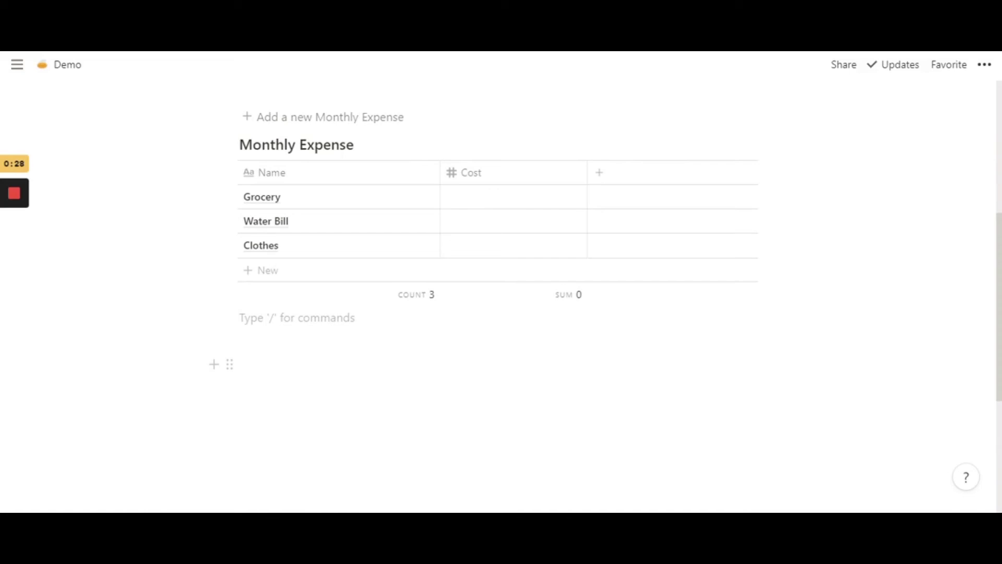
{"action": "type", "text": "/"}
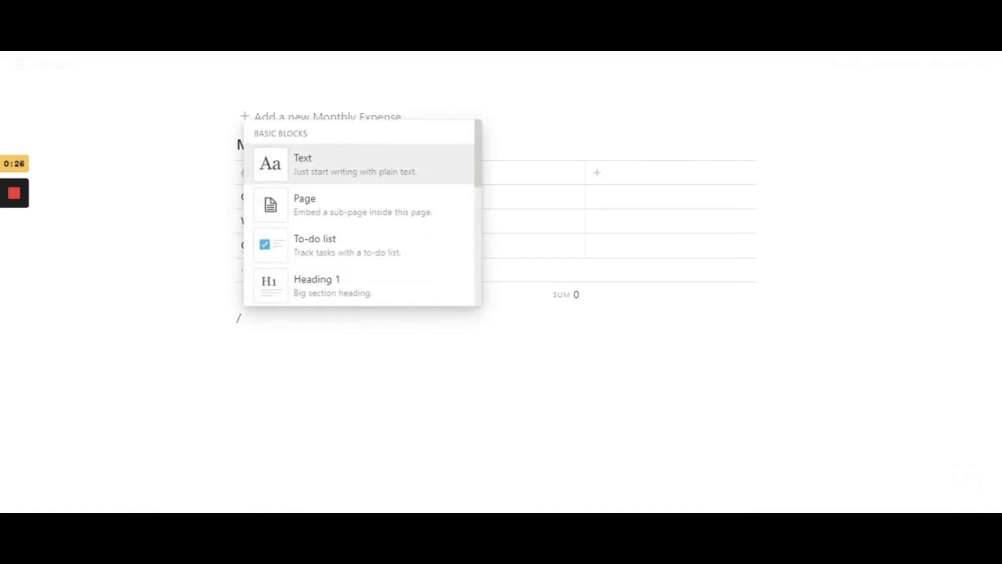
{"action": "type", "text": "tog"}
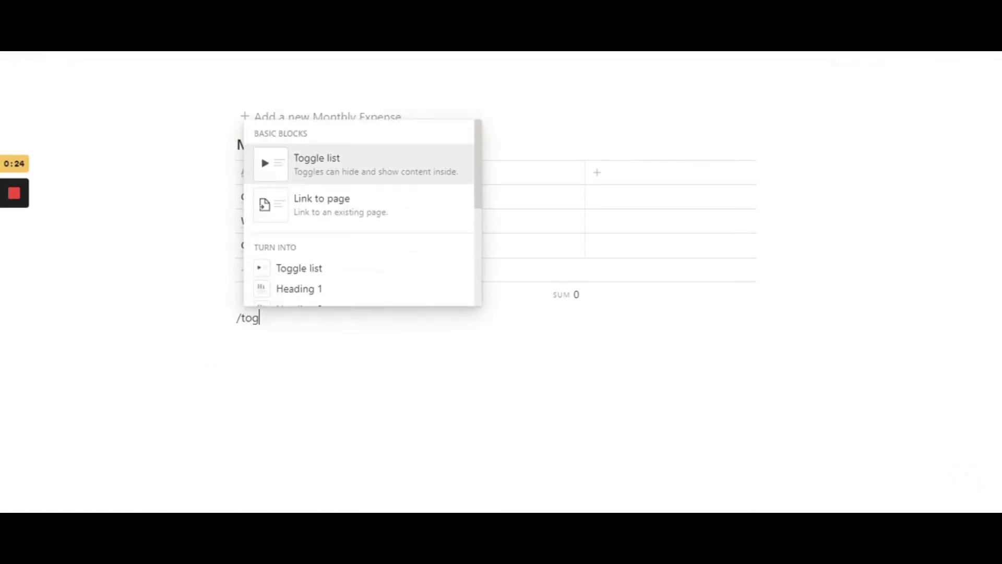
{"action": "key", "text": "Return"}
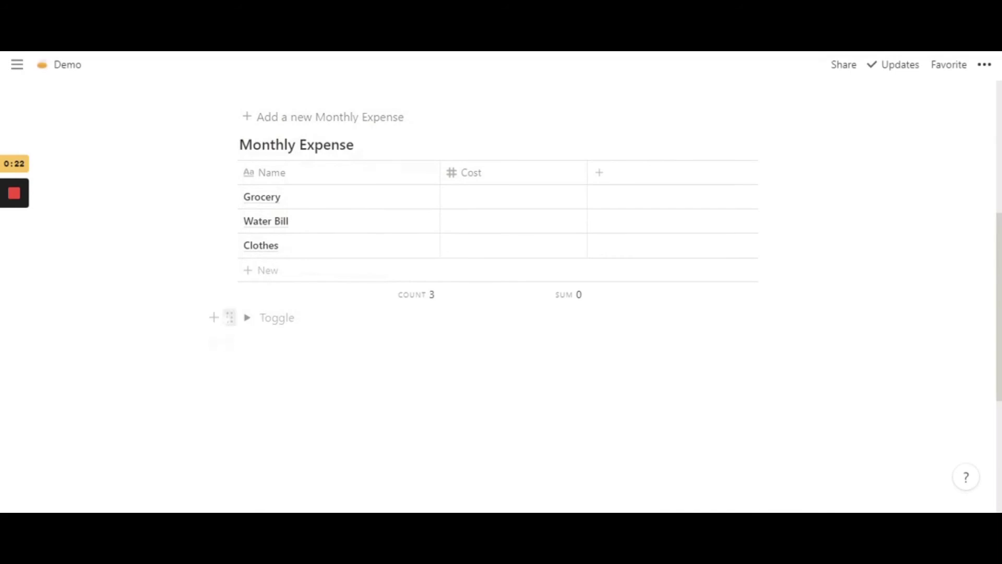
{"action": "left_click", "coordinate": [225, 322]}
{"action": "mouse_move", "coordinate": [110, 404]}
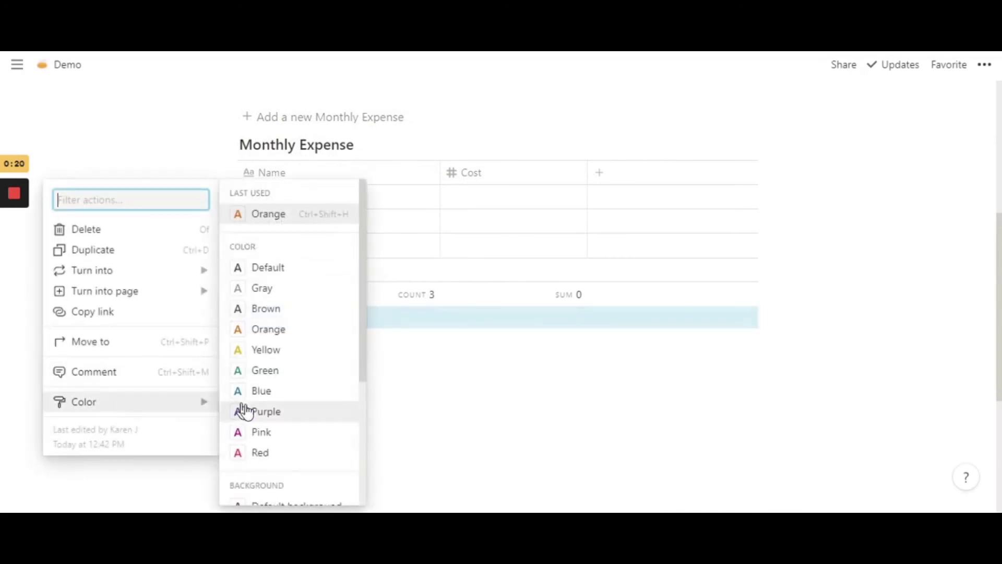
{"action": "scroll", "coordinate": [293, 363], "scroll_direction": "down", "scroll_amount": 4}
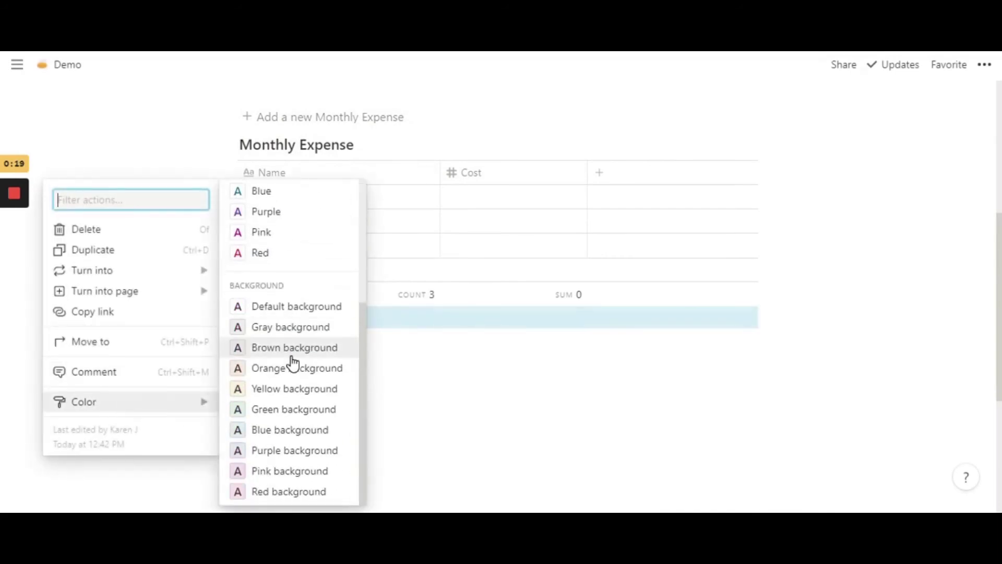
{"action": "left_click", "coordinate": [278, 431]}
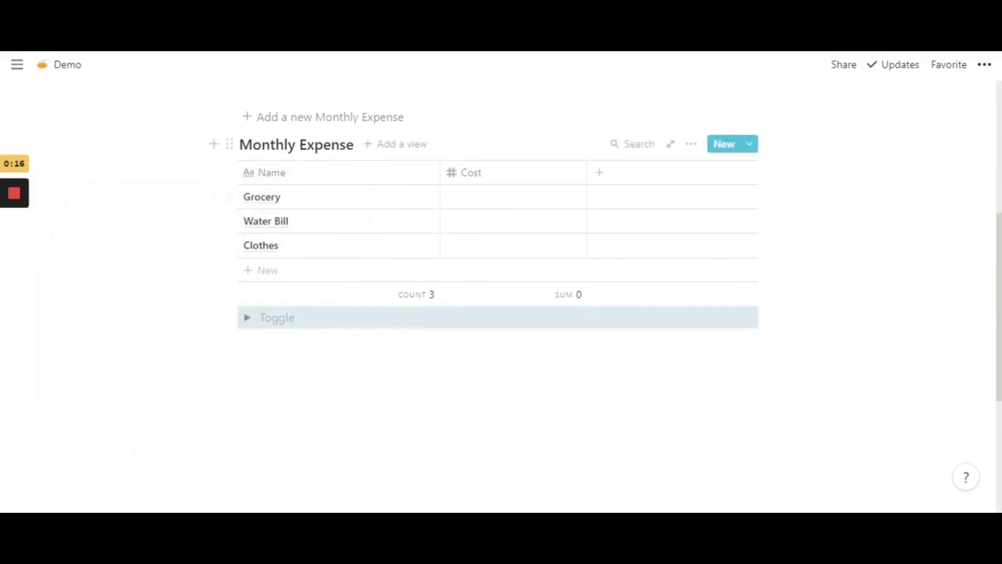
{"action": "left_click_drag", "start_coordinate": [230, 144], "coordinate": [266, 322]}
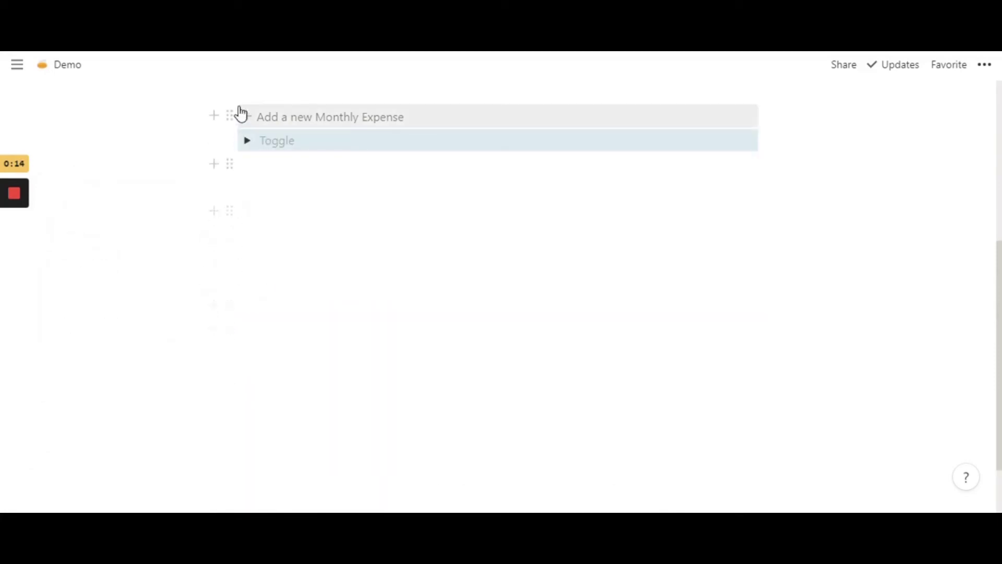
Drag the template button into the toggle, expand it, and turn the toggle into plain text
{"action": "left_click_drag", "start_coordinate": [229, 116], "coordinate": [253, 143]}
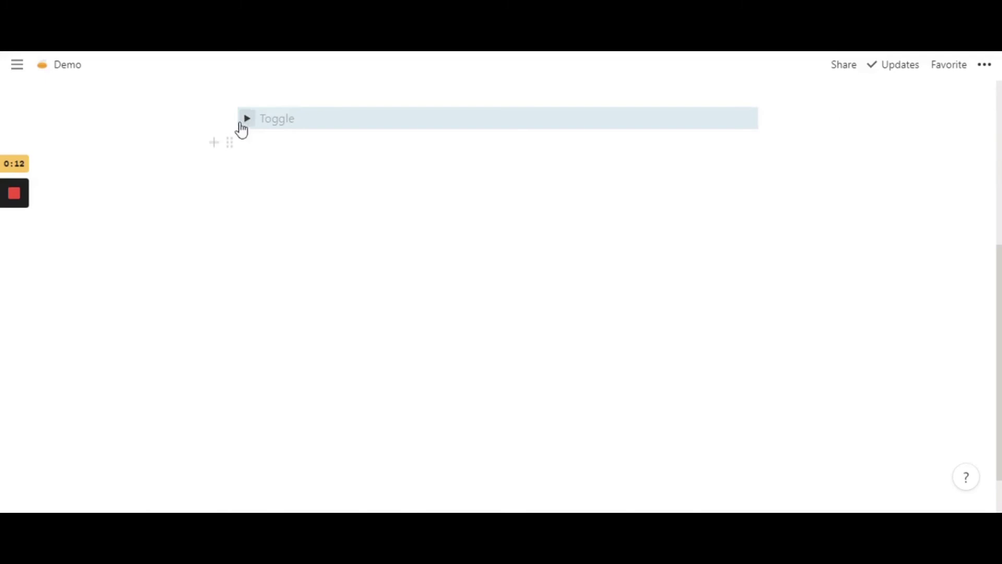
{"action": "left_click", "coordinate": [247, 119]}
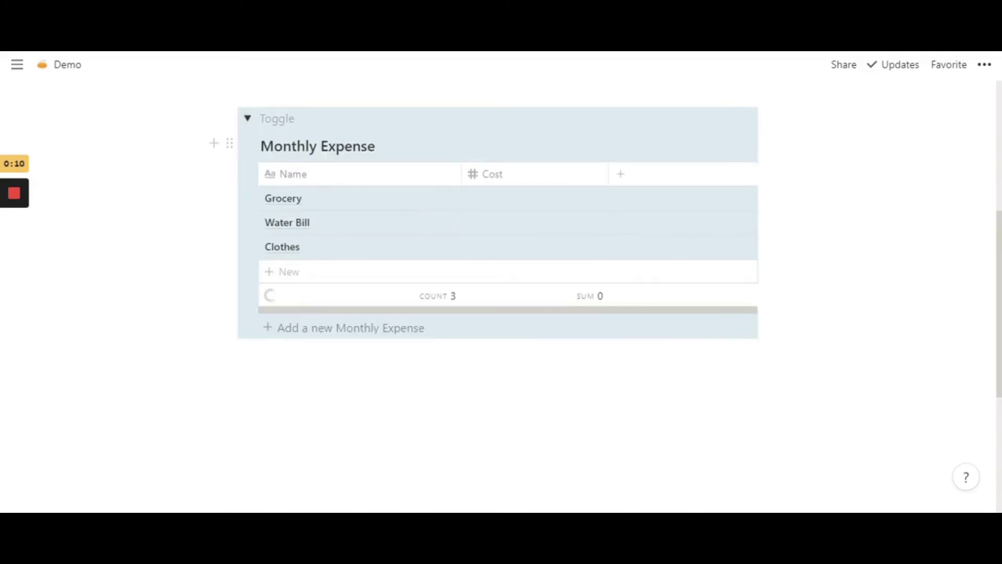
{"action": "left_click", "coordinate": [235, 198]}
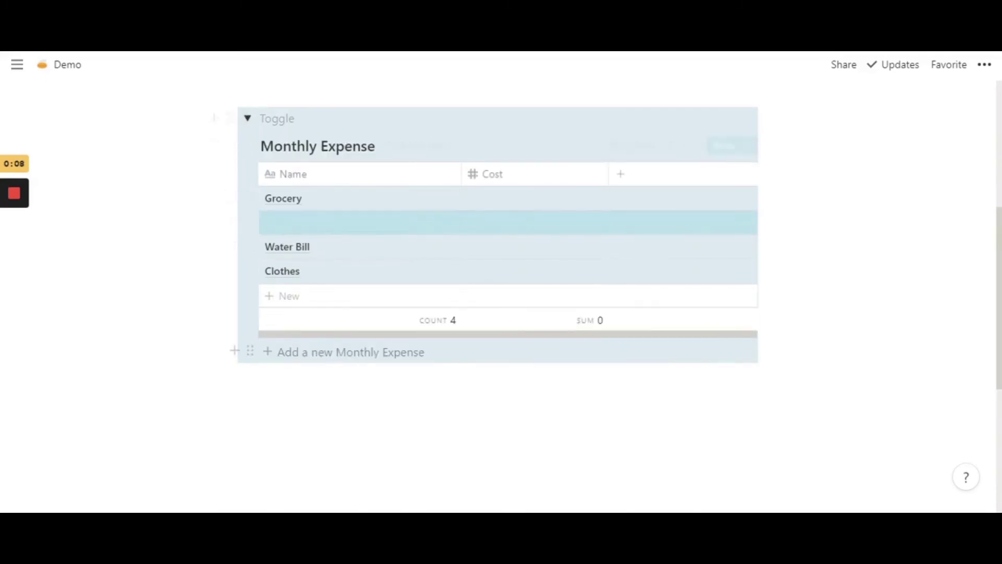
{"action": "left_click", "coordinate": [313, 398]}
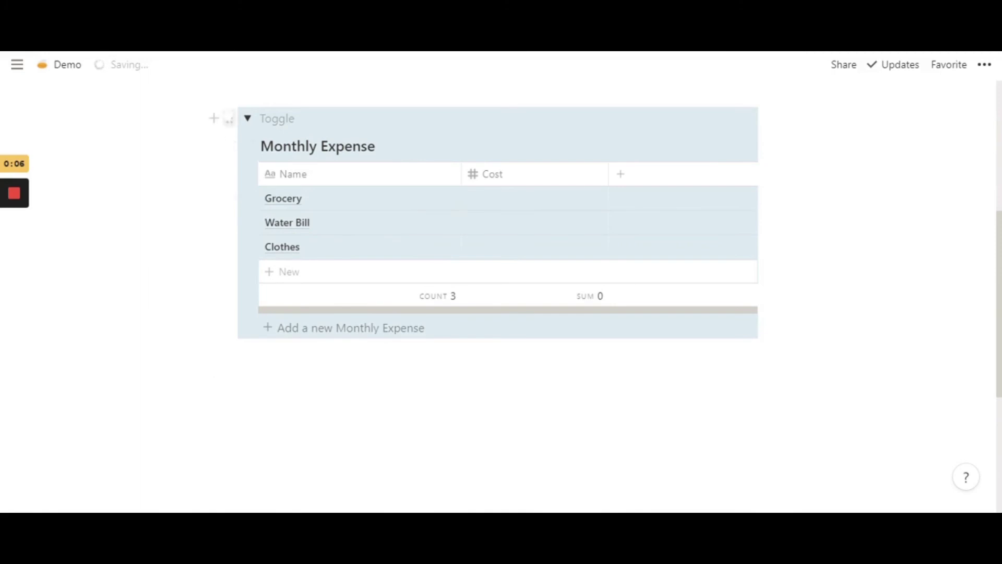
{"action": "left_click", "coordinate": [229, 120]}
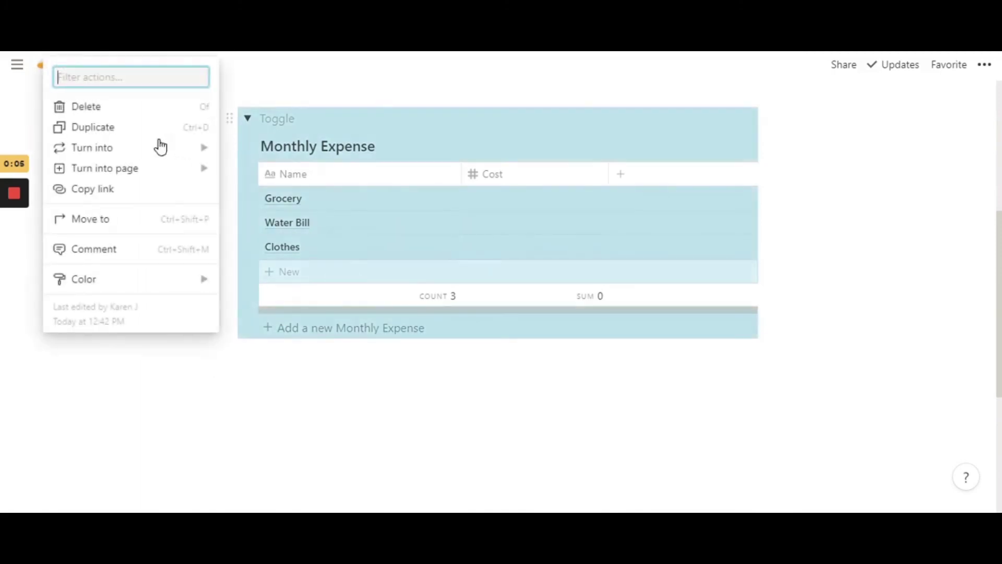
{"action": "mouse_move", "coordinate": [202, 149]}
{"action": "left_click", "coordinate": [268, 73]}
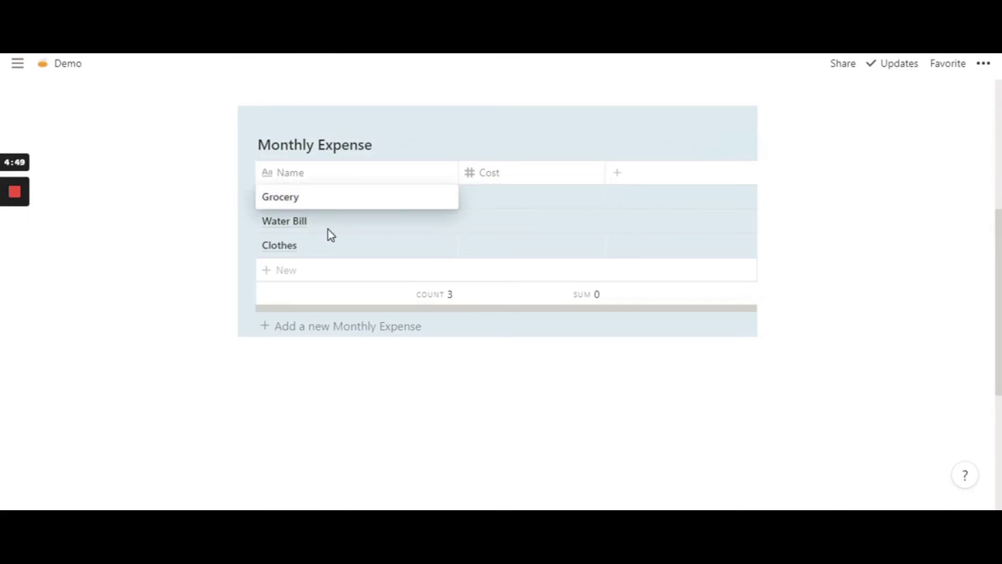
{"action": "key", "text": "Escape"}
{"action": "left_click", "coordinate": [329, 246]}
{"action": "key", "text": "Escape"}
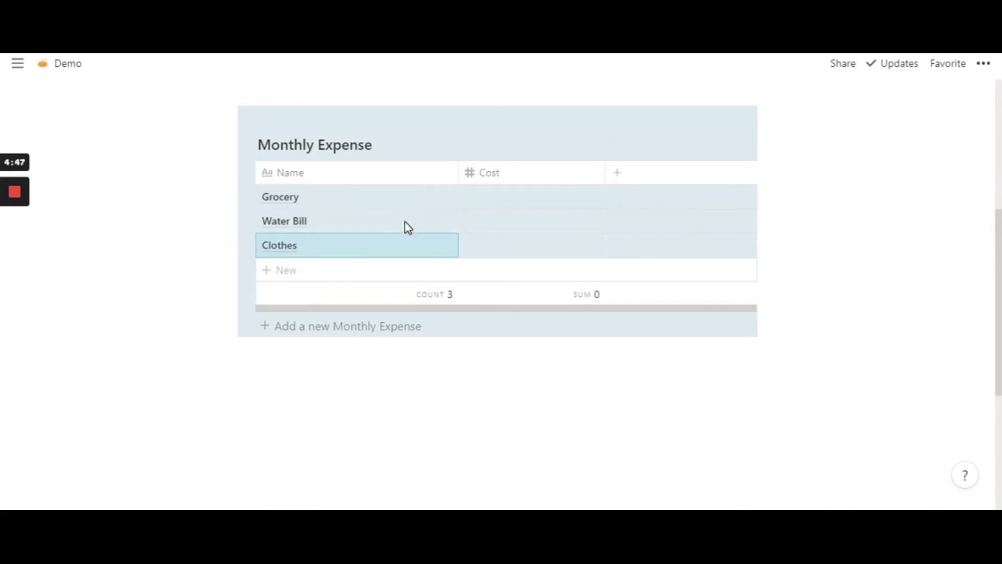
{"action": "left_click", "coordinate": [505, 253]}
{"action": "key", "text": "Escape"}
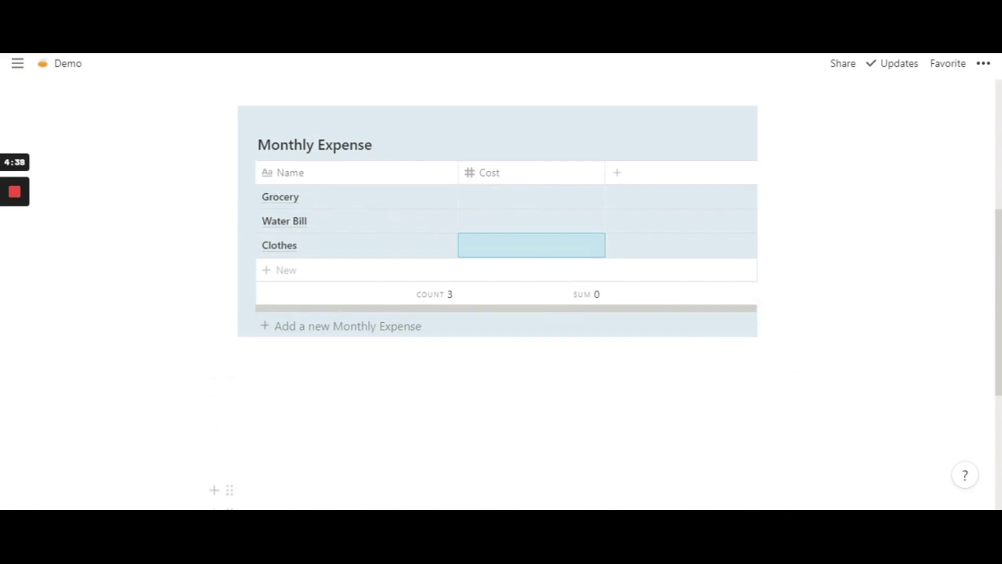
Open the template button's configuration and add an empty fourth row to its table
{"action": "left_click", "coordinate": [292, 420]}
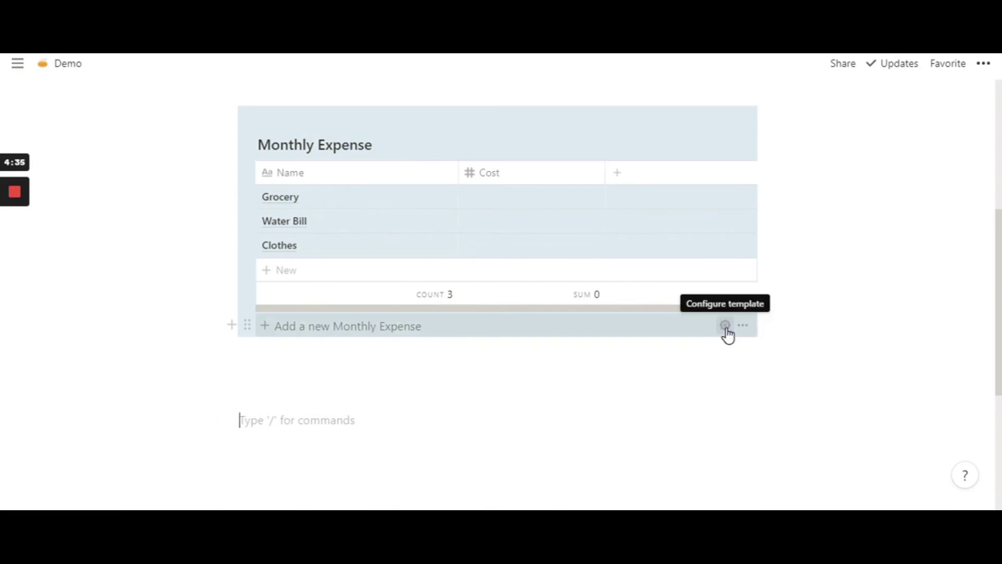
{"action": "left_click", "coordinate": [726, 326]}
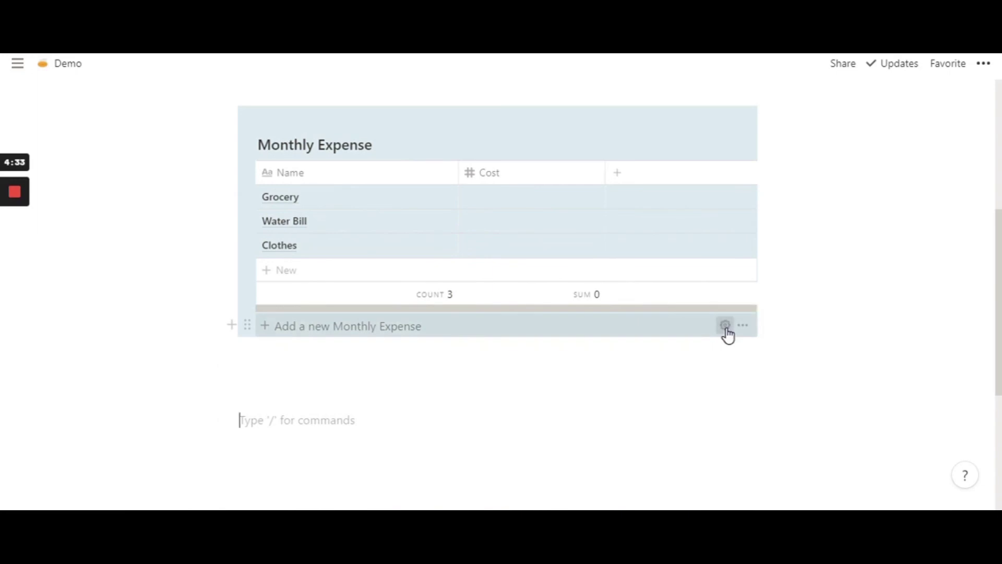
{"action": "scroll", "coordinate": [637, 318], "scroll_direction": "up", "scroll_amount": 4}
{"action": "scroll", "coordinate": [641, 320], "scroll_direction": "down", "scroll_amount": 3}
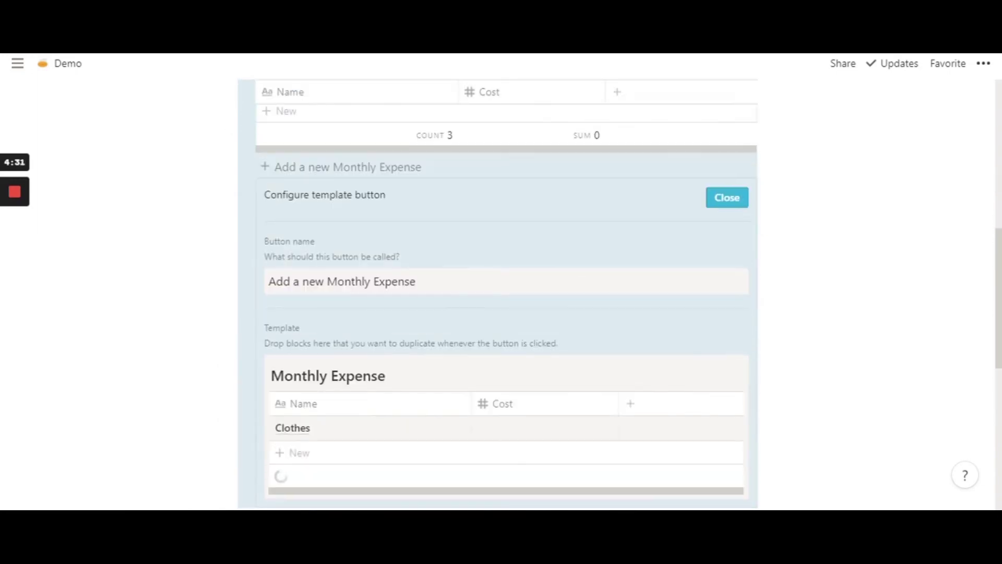
{"action": "scroll", "coordinate": [640, 320], "scroll_direction": "down", "scroll_amount": 4}
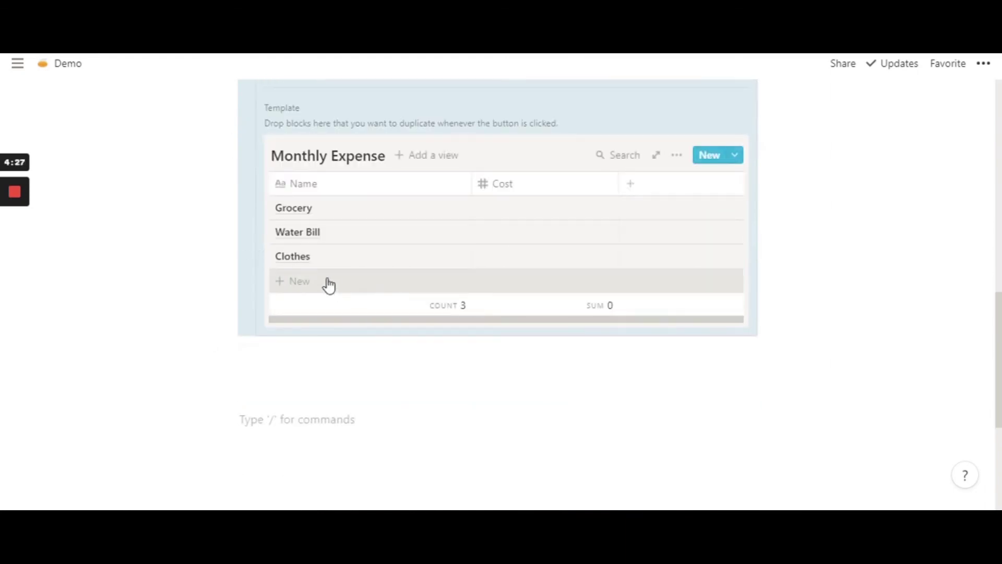
{"action": "left_click", "coordinate": [296, 285]}
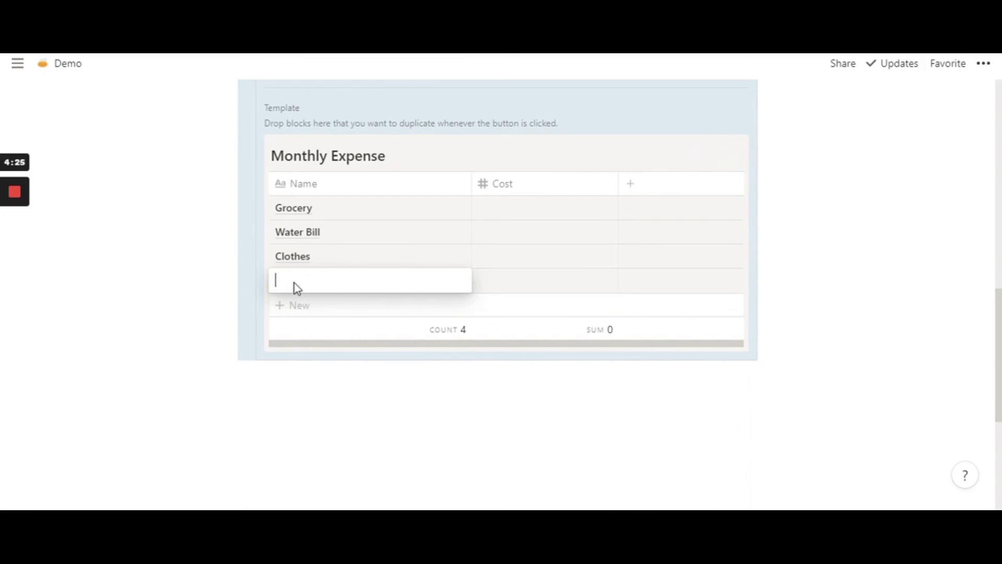
{"action": "key", "text": "Escape"}
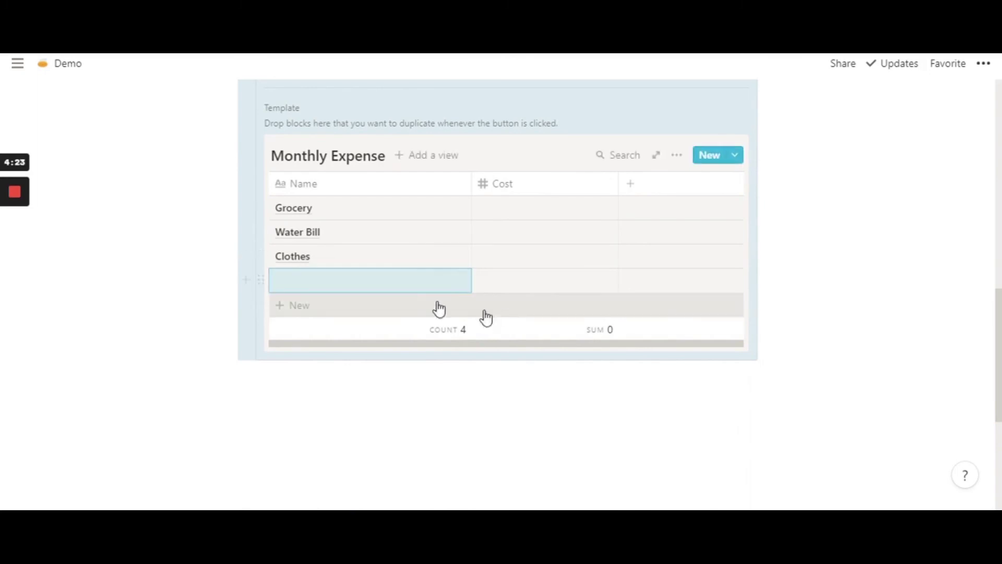
{"action": "left_click", "coordinate": [292, 466]}
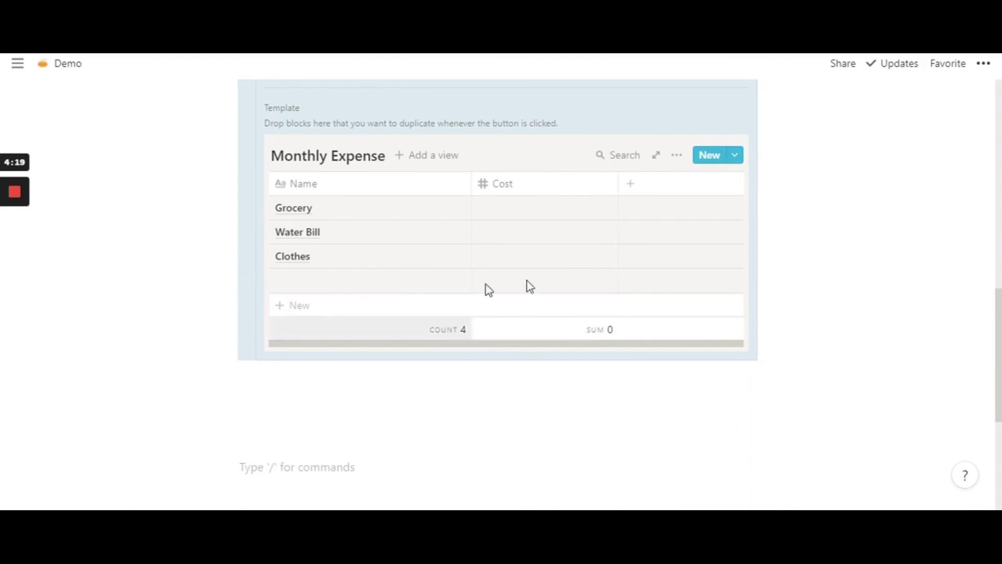
Close the template button's configuration and start an empty line below the button
{"action": "scroll", "coordinate": [528, 314], "scroll_direction": "up", "scroll_amount": 2}
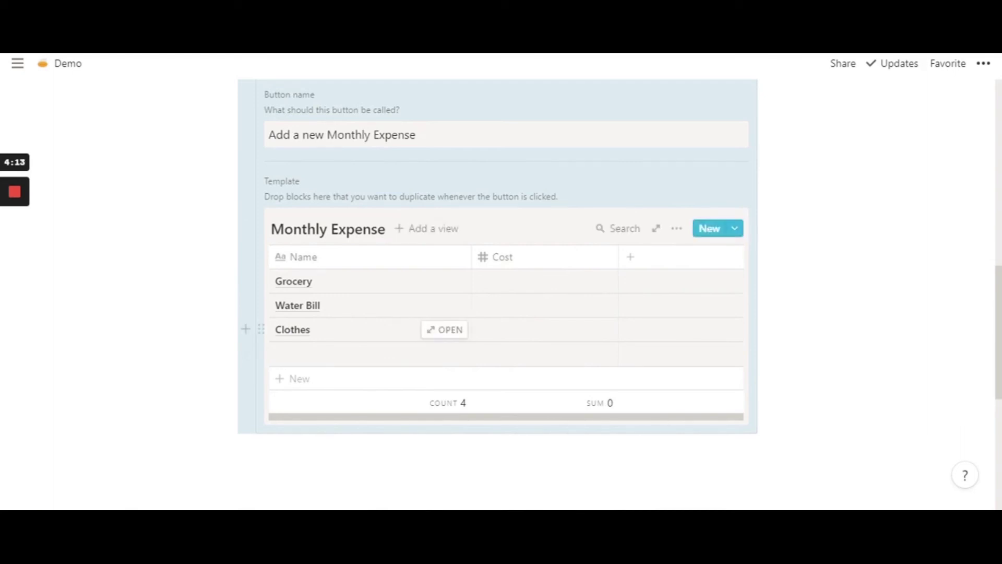
{"action": "scroll", "coordinate": [718, 346], "scroll_direction": "up", "scroll_amount": 5}
{"action": "left_click", "coordinate": [725, 277]}
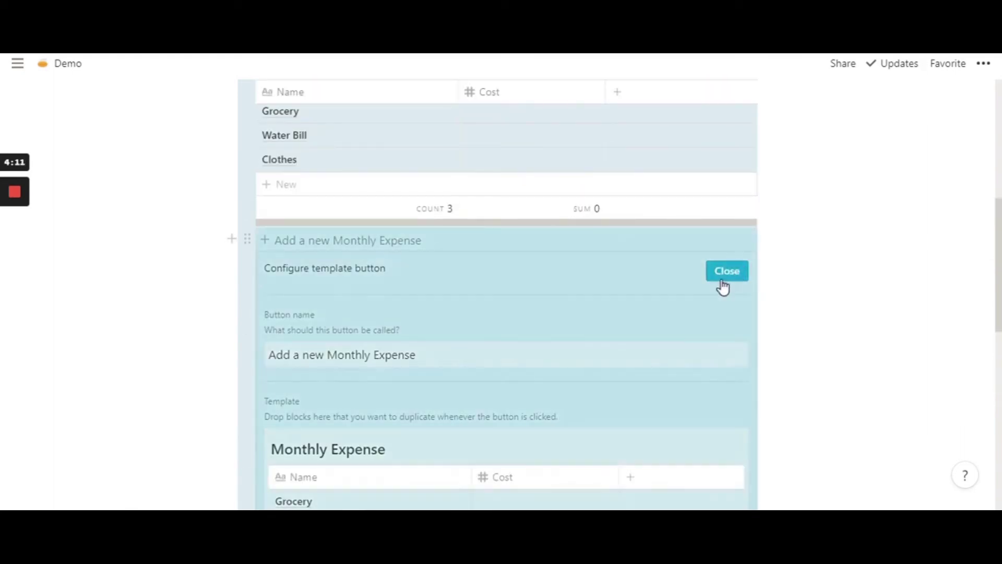
{"action": "left_click", "coordinate": [510, 360]}
{"action": "scroll", "coordinate": [510, 395], "scroll_direction": "up", "scroll_amount": 3}
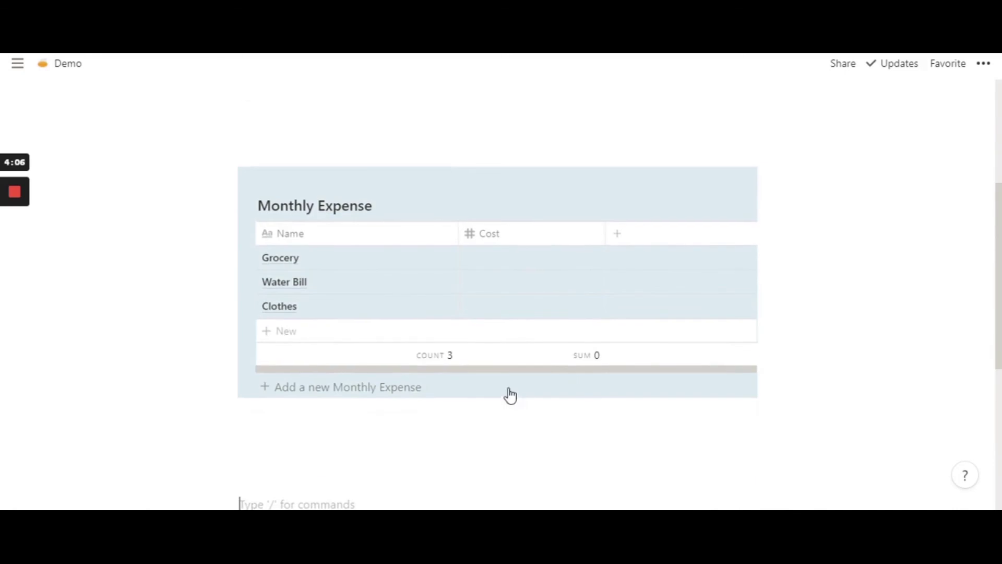